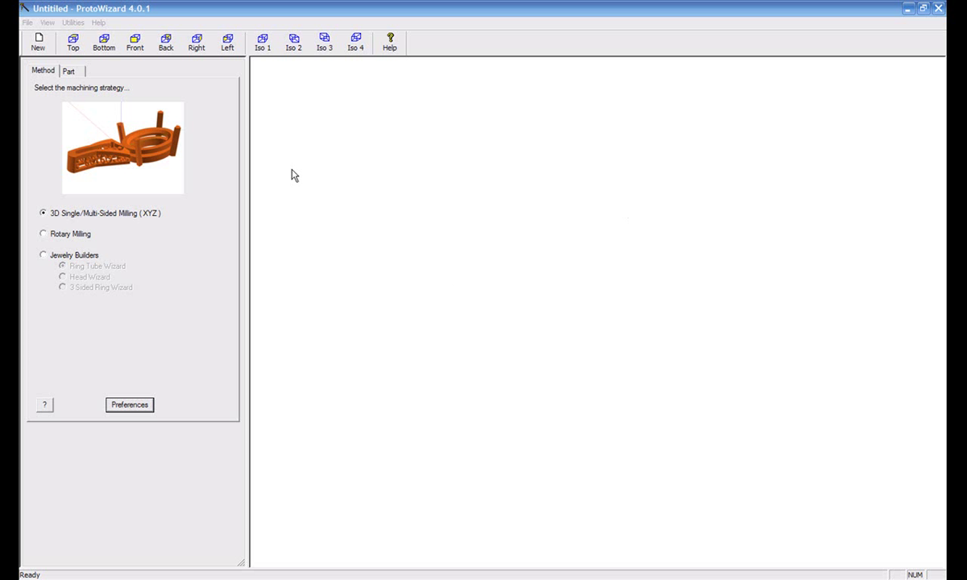
Load Cross.stl from the Examples folder and tilt the view to see the cross in 3D.
left_click(69, 71)
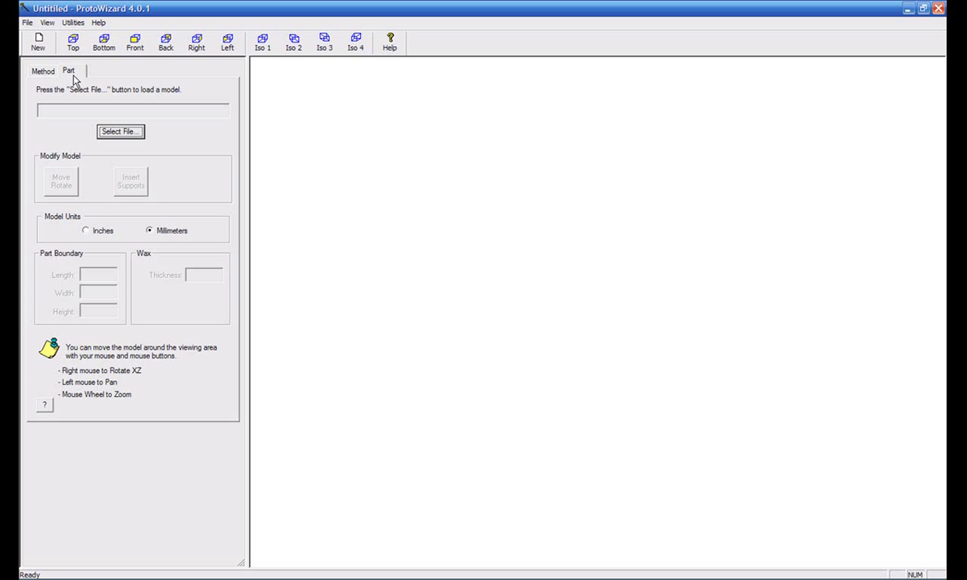
left_click(117, 133)
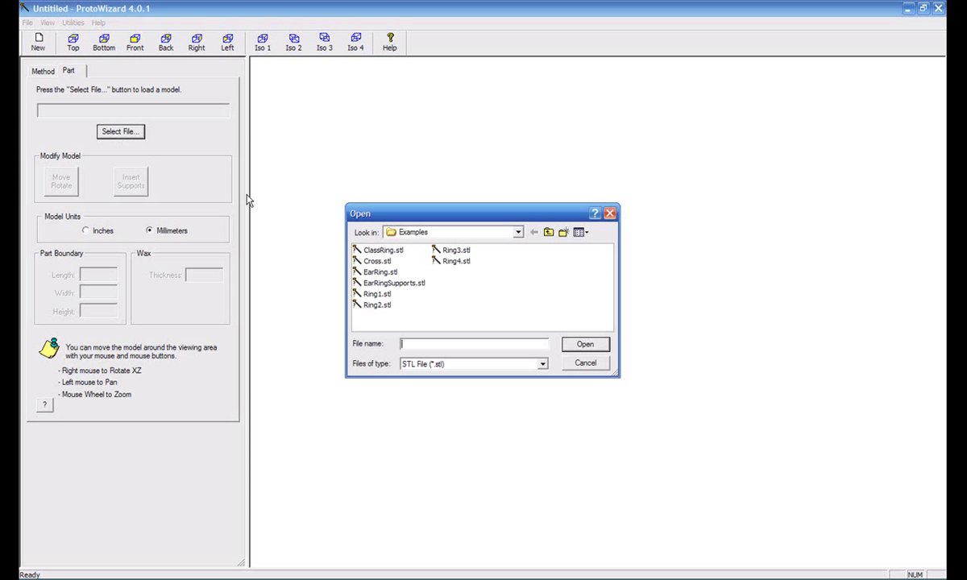
double_click(384, 265)
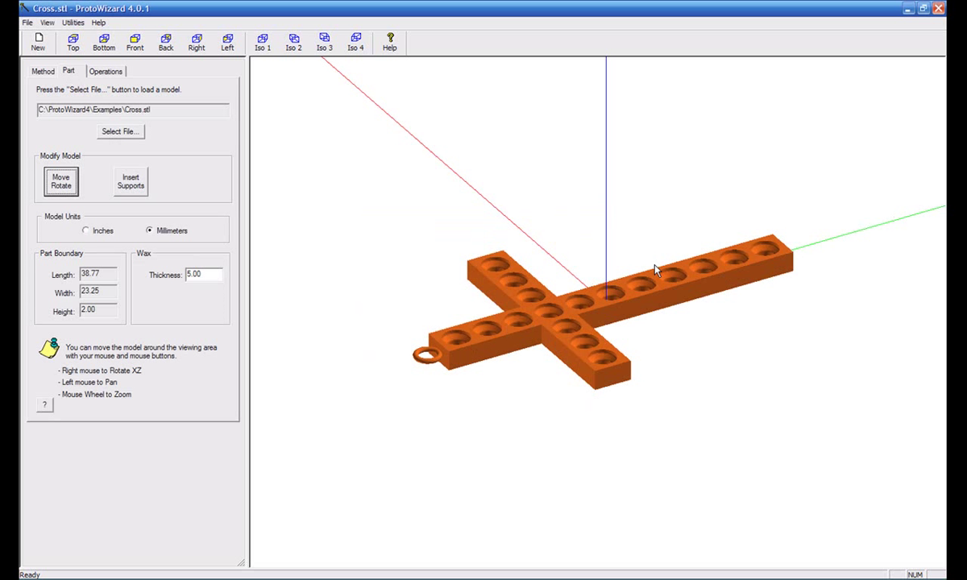
right_click_drag(618, 322, 622, 387)
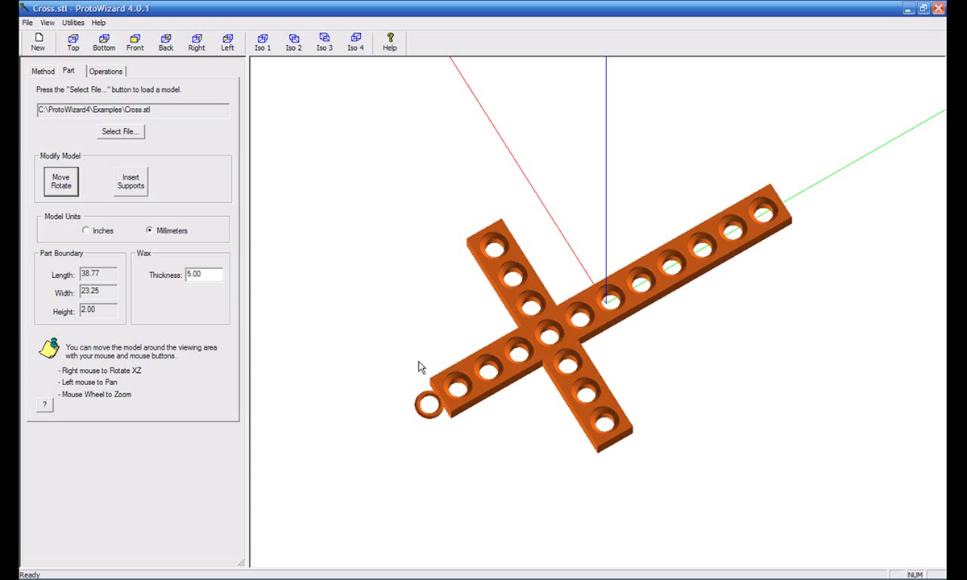
Start inserting supports with the RecTaper 1.5 x 2.0_4.0 x 4.0 W x 6 L support type.
left_click(133, 186)
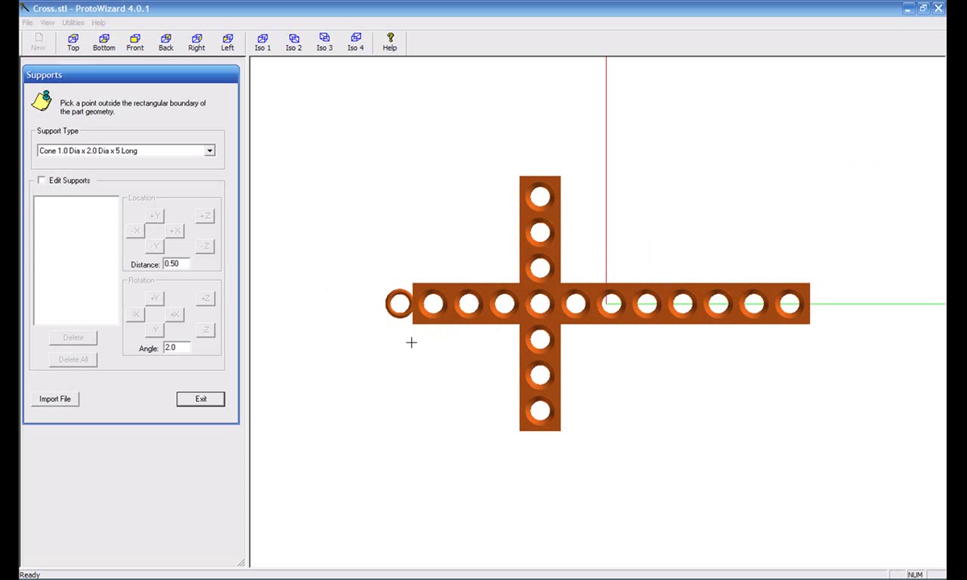
left_click(207, 152)
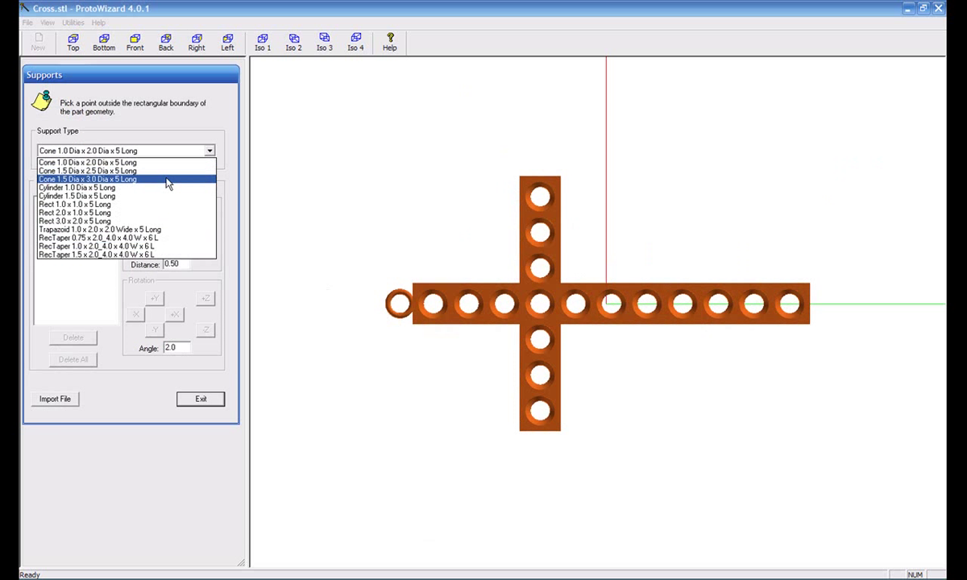
left_click(185, 255)
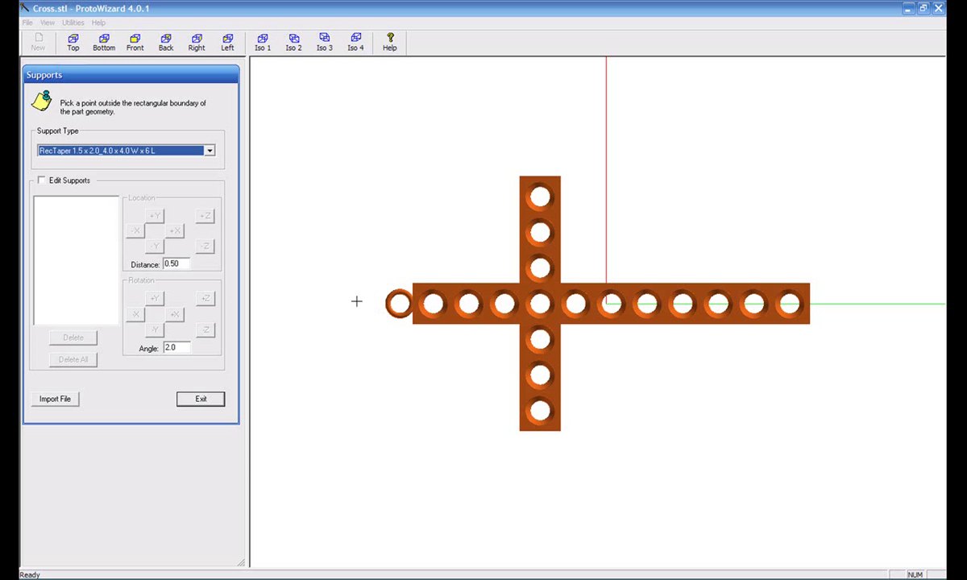
Place RecTaper supports at the top and bottom arm ends of the cross.
left_click(537, 153)
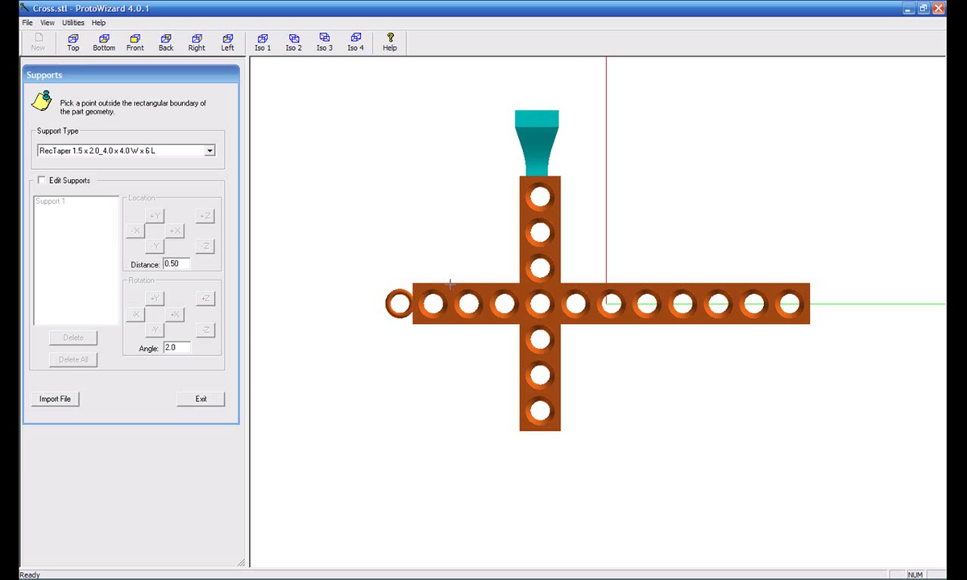
left_click_drag(474, 390, 520, 303)
left_click_drag(419, 284, 477, 318)
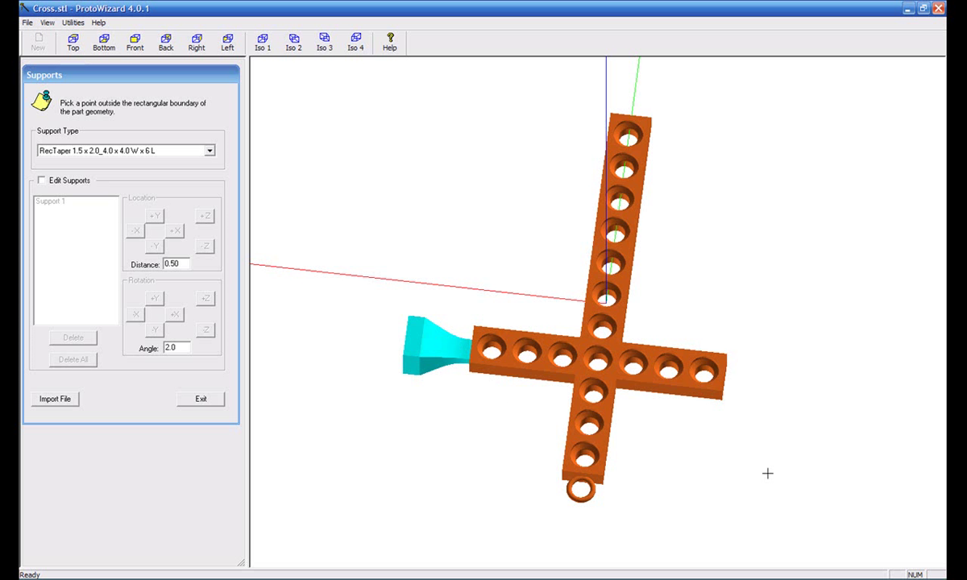
left_click_drag(766, 473, 662, 474)
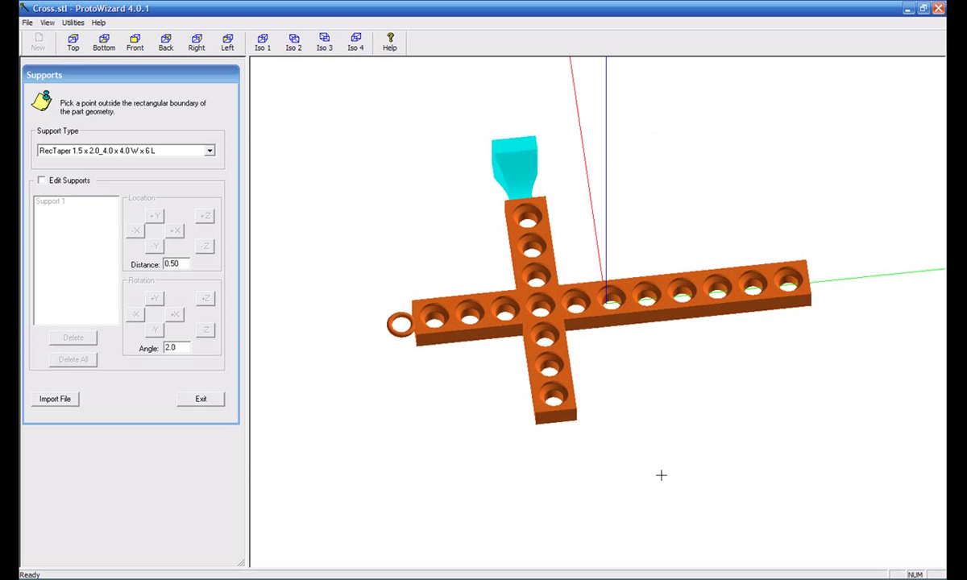
left_click(559, 443)
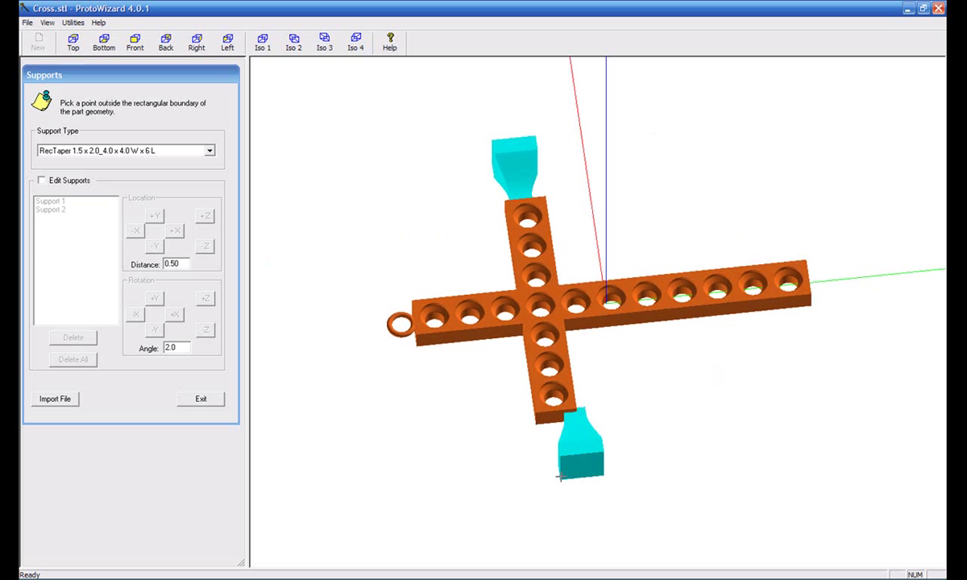
left_click_drag(558, 477, 422, 419)
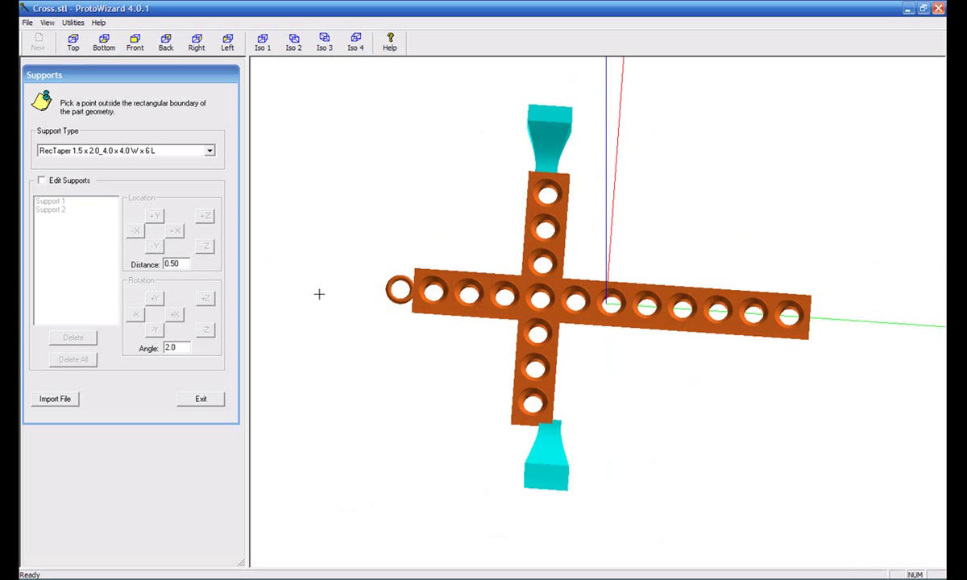
From the Top view, add supports at the left and right arm ends.
left_click(74, 42)
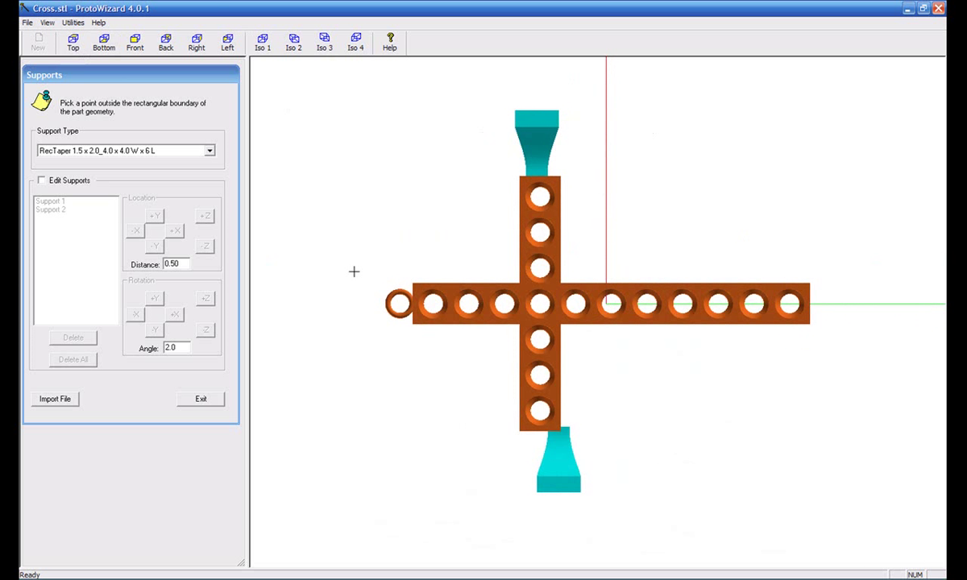
left_click(884, 303)
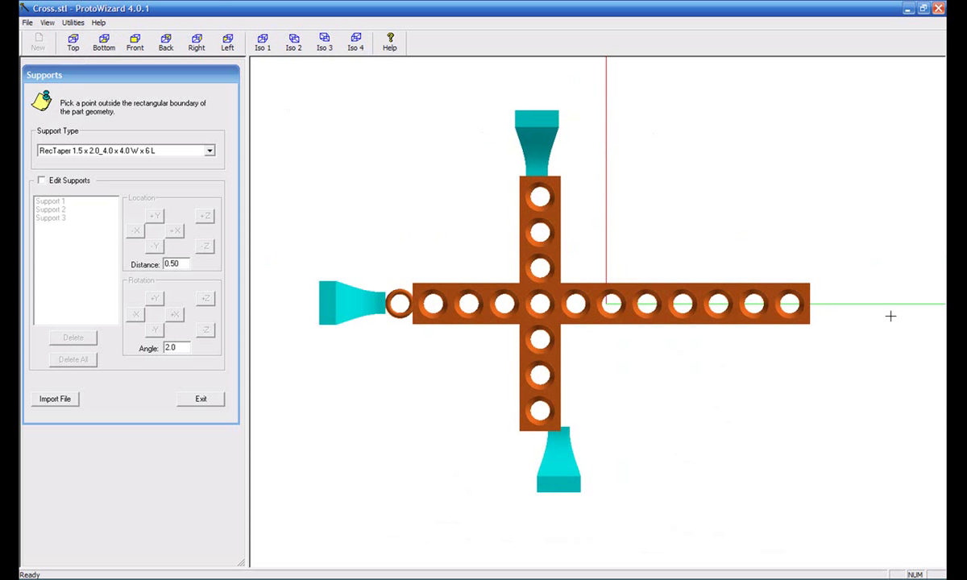
left_click(707, 333)
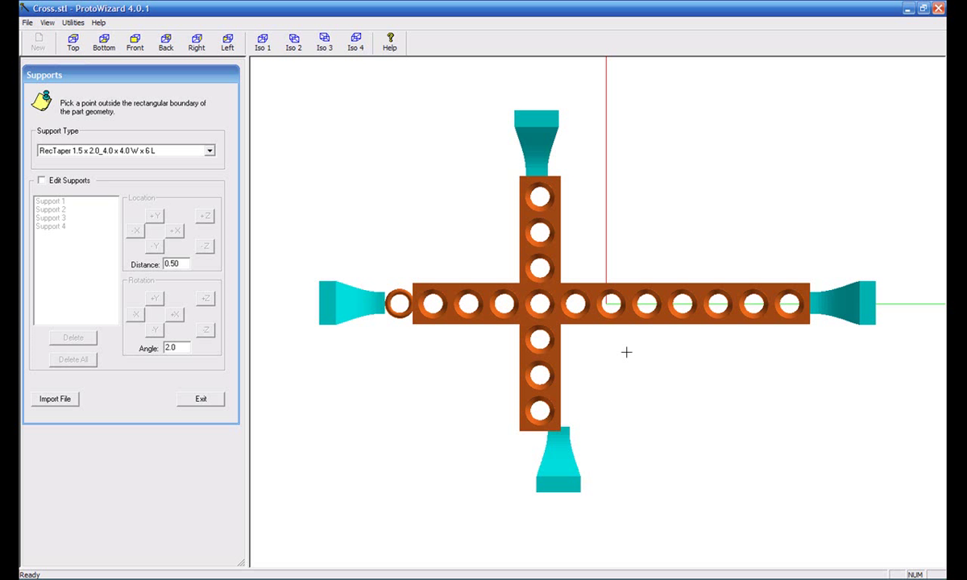
middle_click_drag(628, 512, 683, 440)
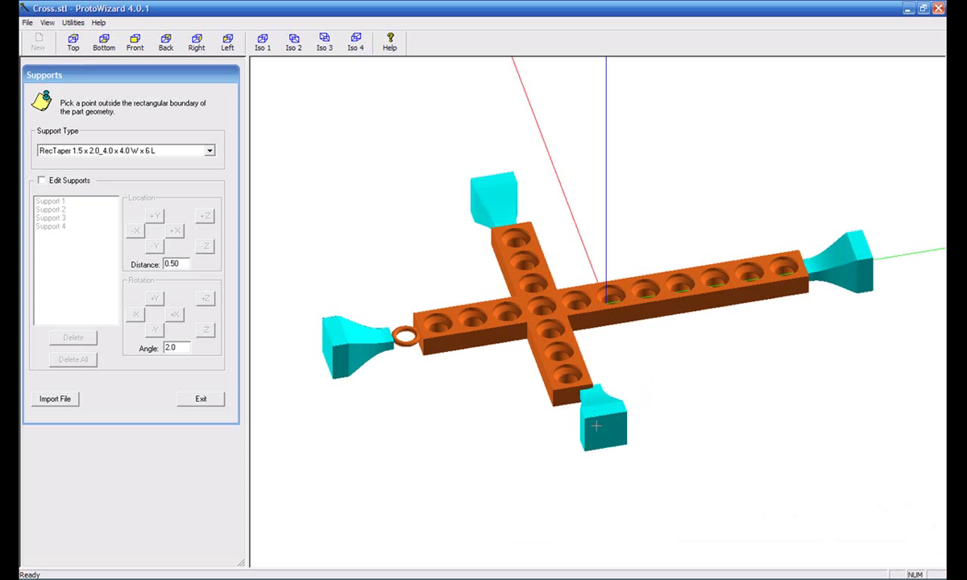
Edit Support 2 and nudge it three steps in -X.
left_click(42, 181)
left_click(54, 209)
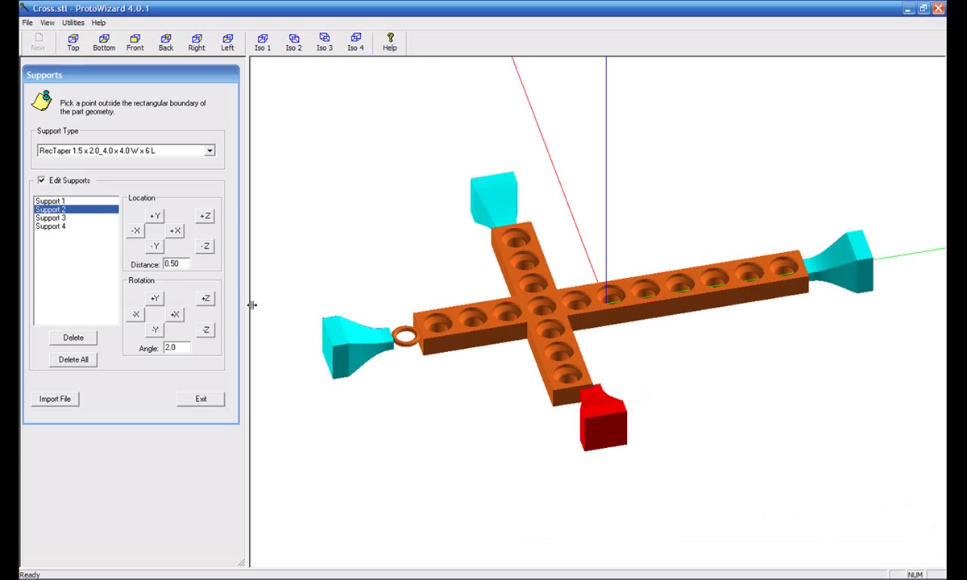
left_click(136, 231)
left_click(136, 232)
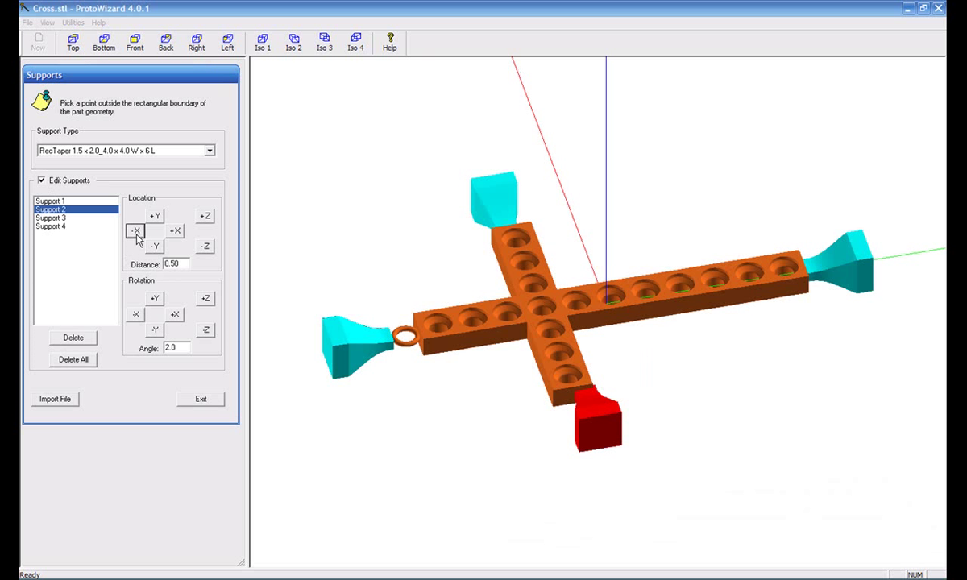
left_click(136, 232)
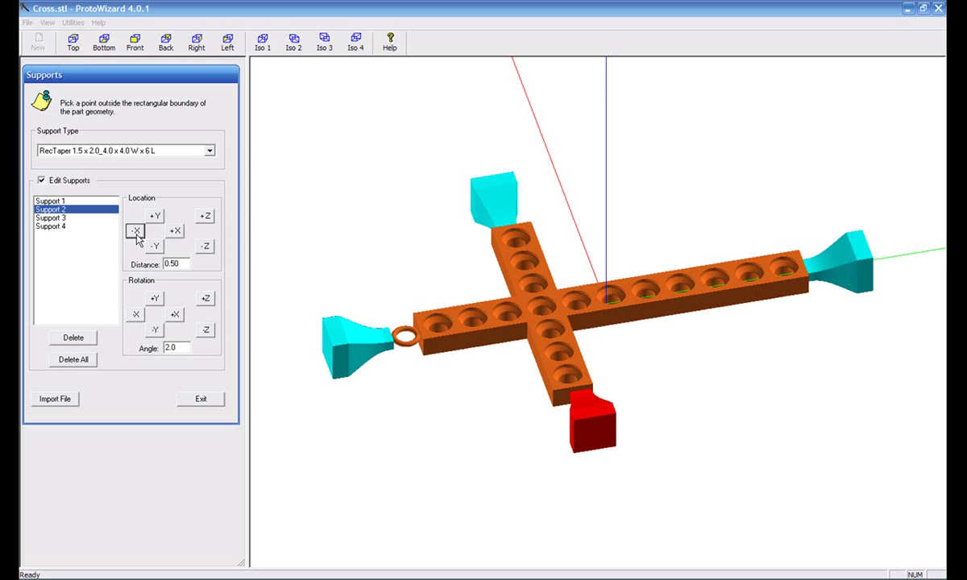
left_click_drag(615, 427, 666, 395)
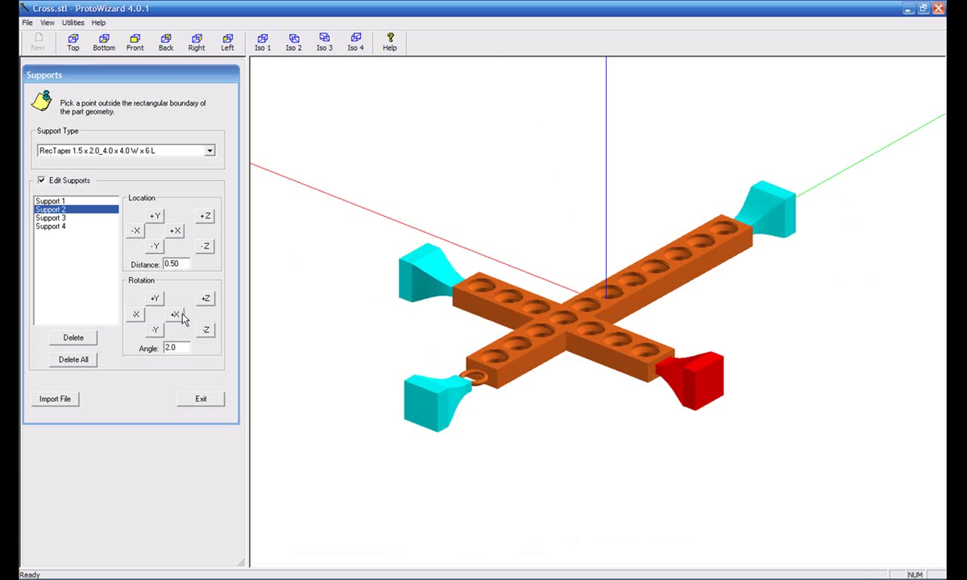
Set the rotation angle to 5 and tilt Support 2 about Y and three steps about -X.
left_click(154, 299)
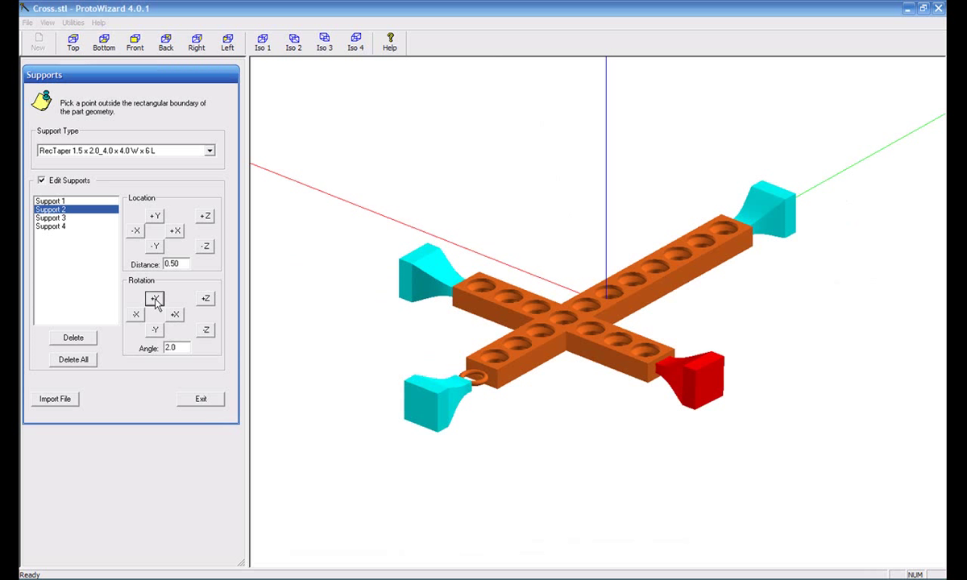
double_click(172, 347)
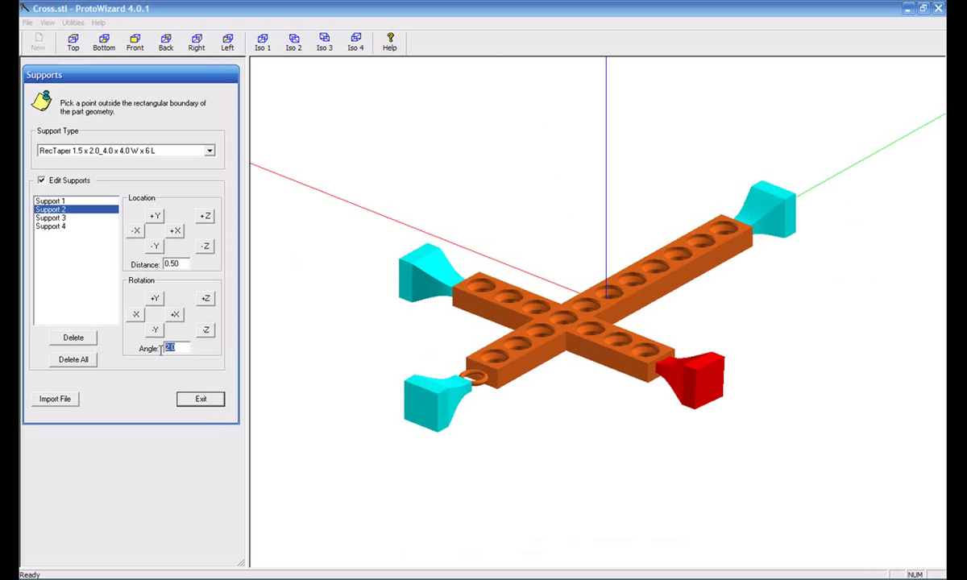
type("5")
left_click(154, 299)
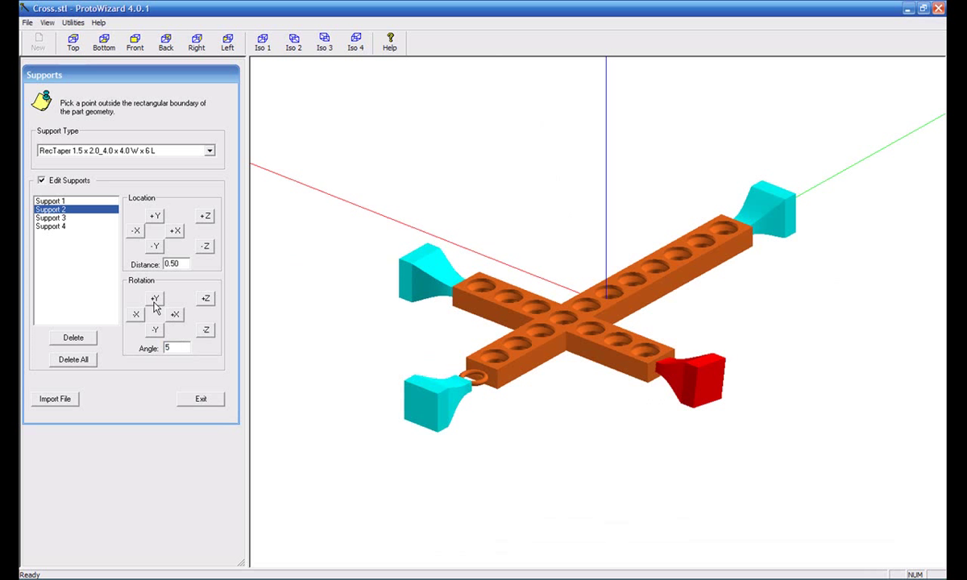
left_click(135, 314)
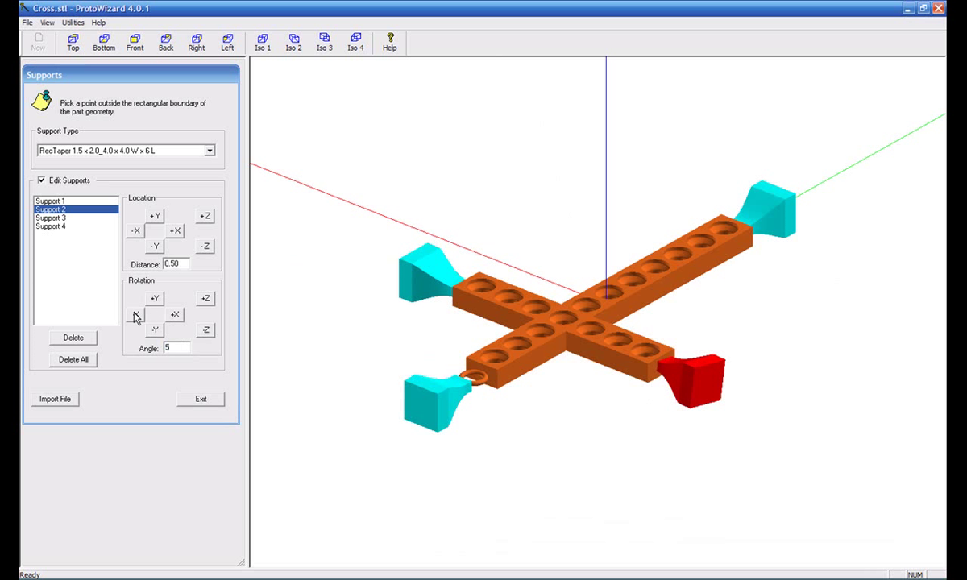
left_click(135, 314)
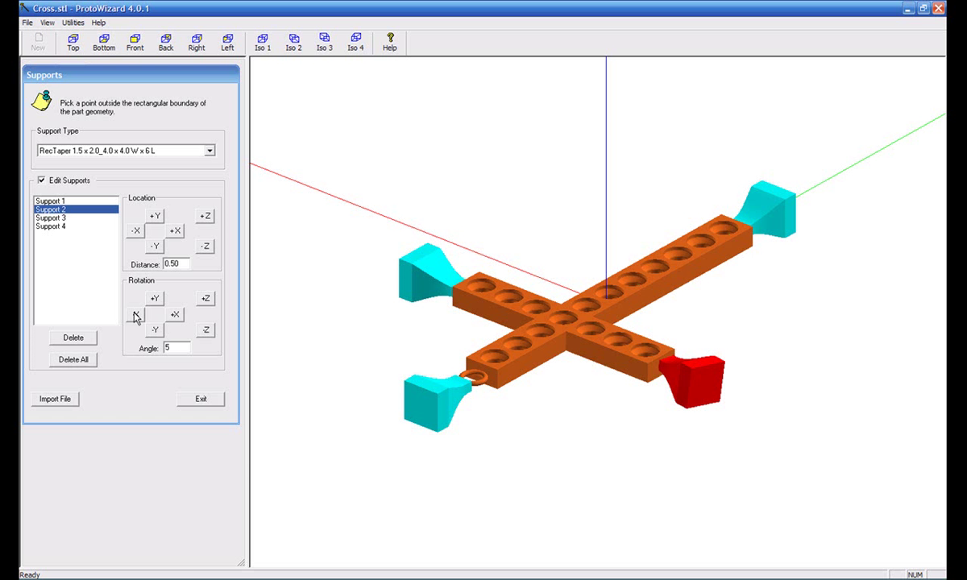
left_click(135, 314)
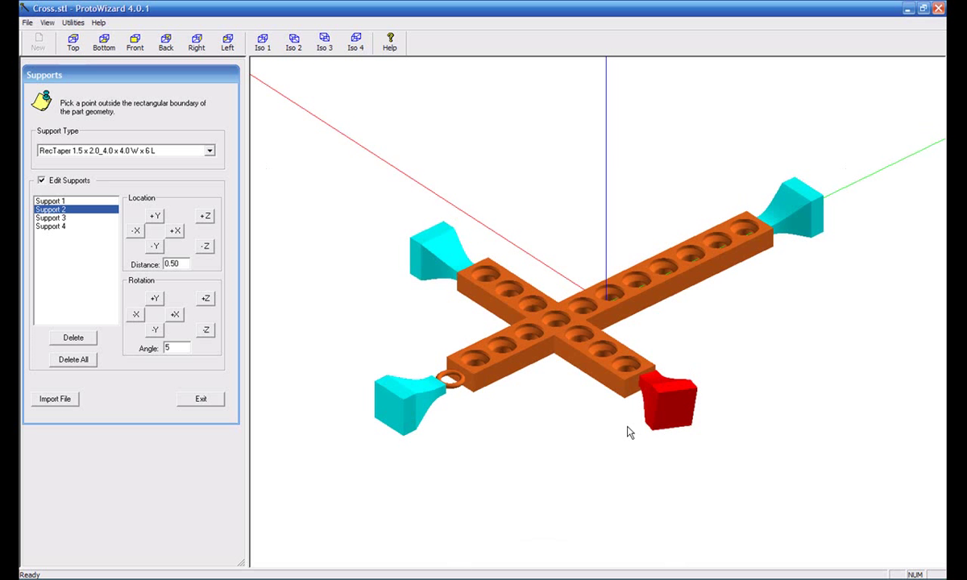
left_click_drag(627, 431, 577, 459)
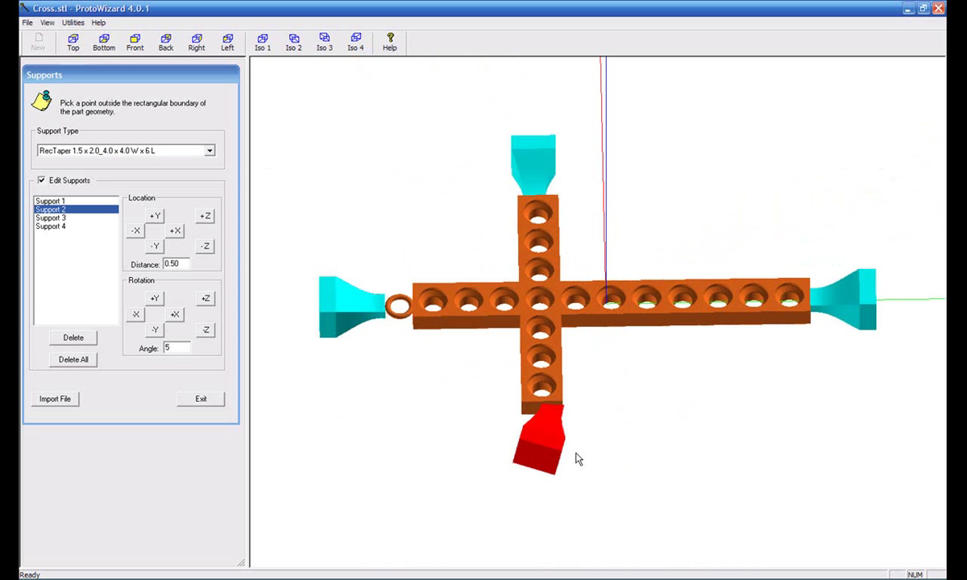
Turn the bottom support three 5° steps about +Z, then three steps back about -Z.
left_click(205, 300)
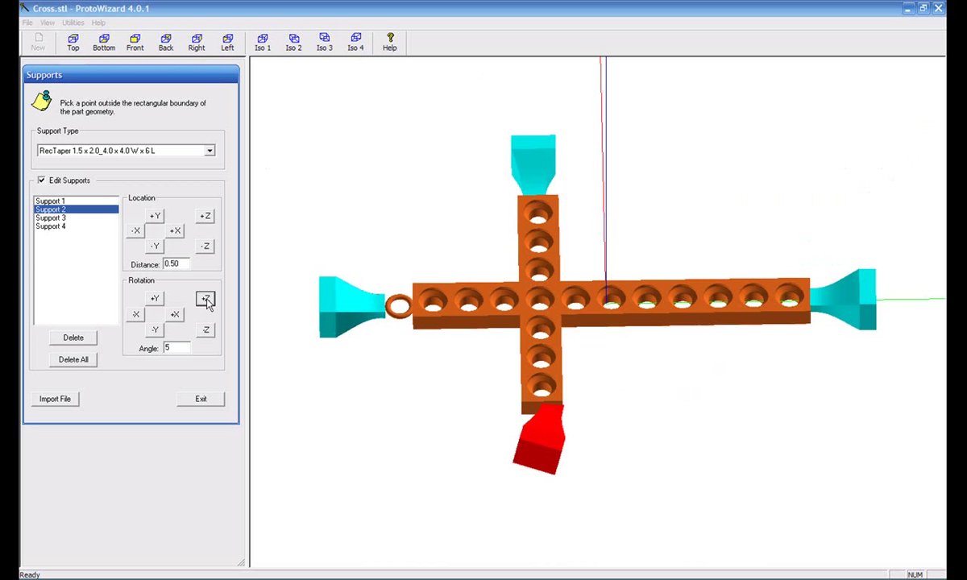
left_click(205, 300)
left_click(206, 300)
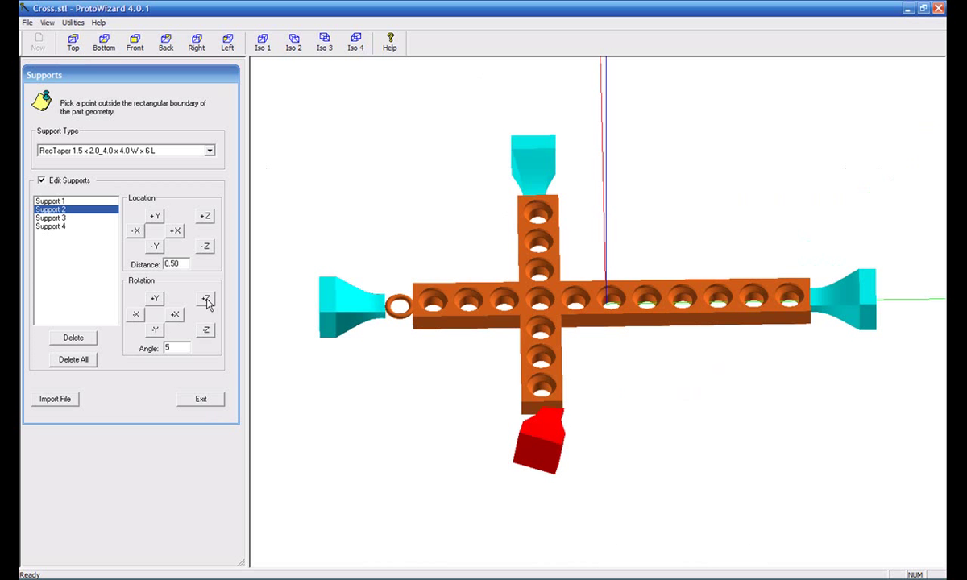
left_click_drag(484, 499, 591, 450)
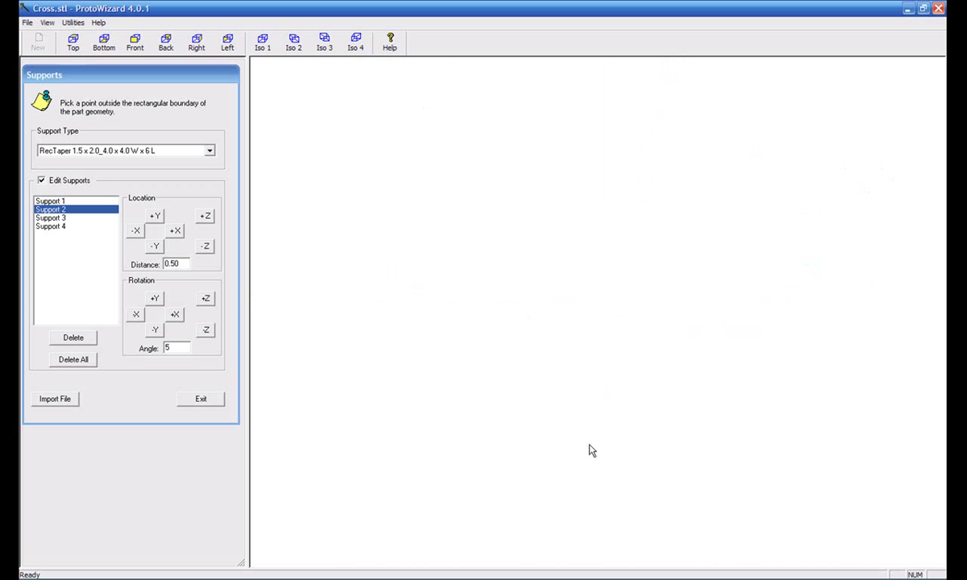
left_click(205, 330)
left_click(206, 331)
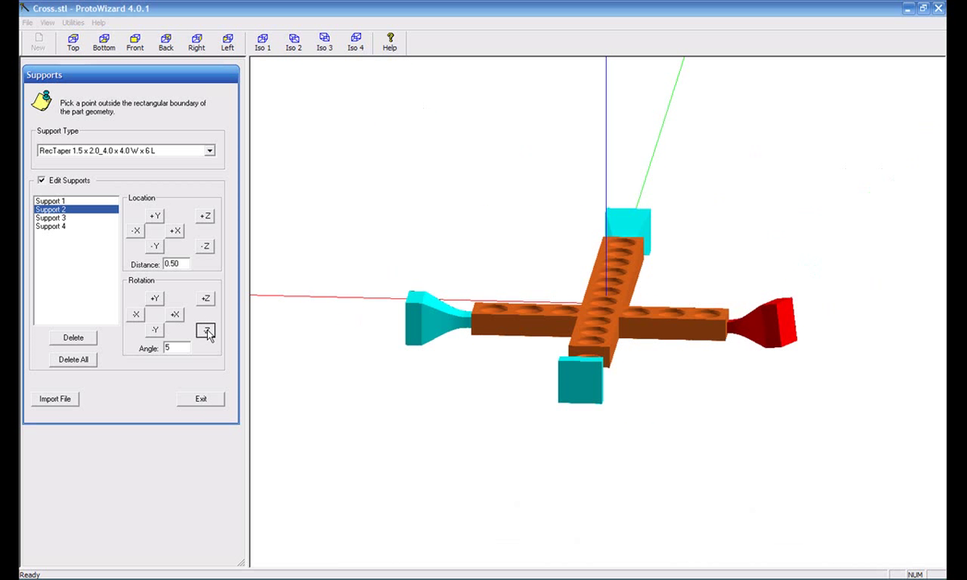
left_click(206, 332)
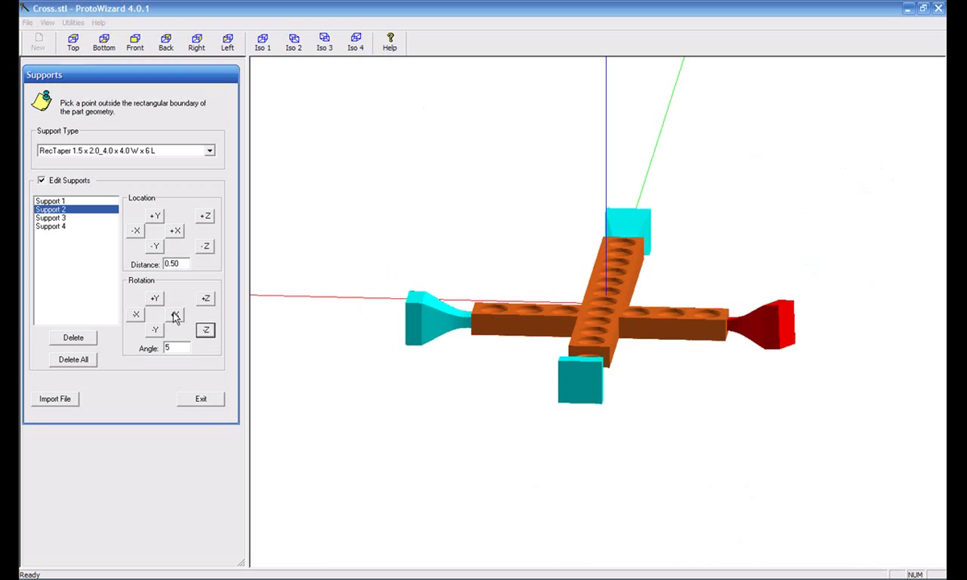
Tilt the bottom support three steps about +X, then delete it.
left_click(174, 315)
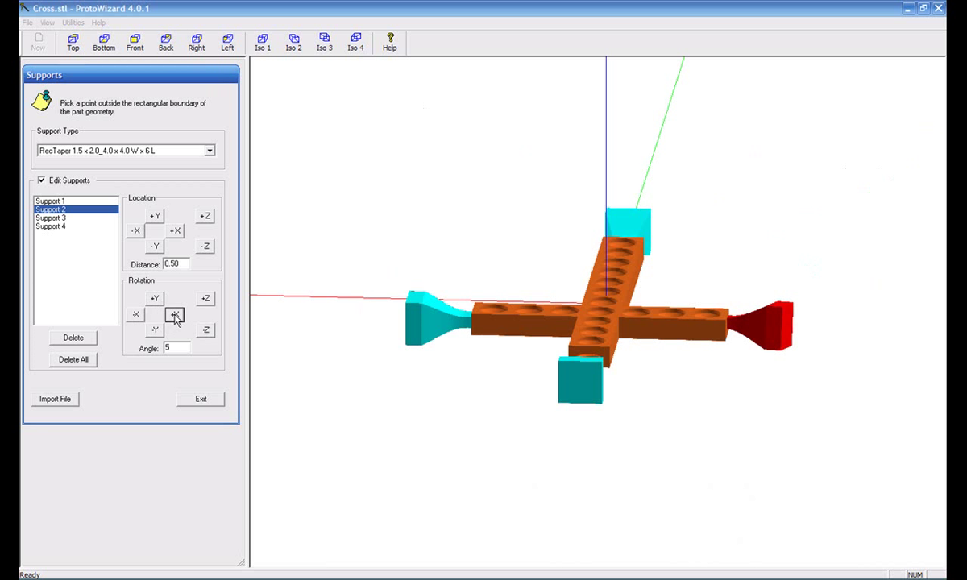
left_click(175, 315)
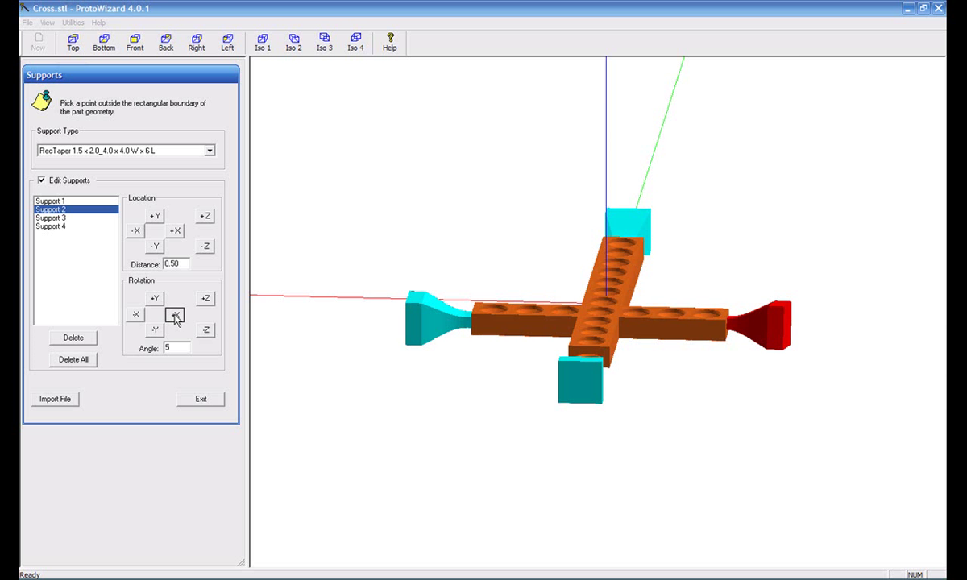
left_click(174, 315)
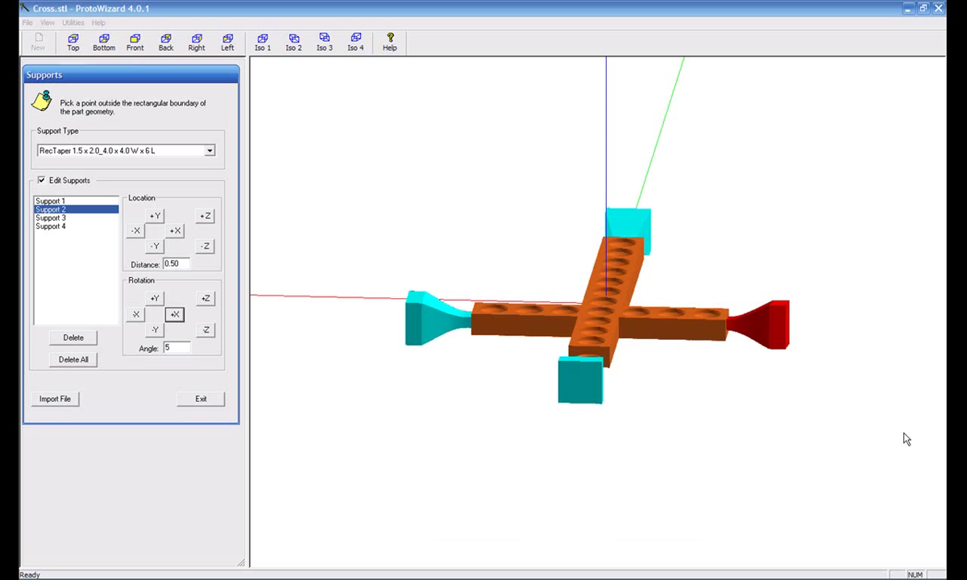
left_click_drag(857, 433, 739, 498)
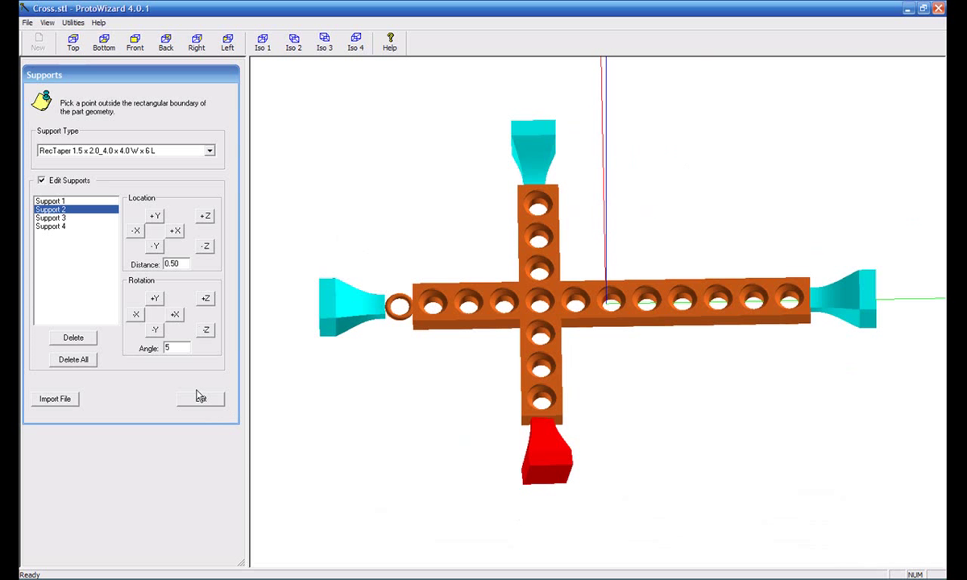
left_click(76, 338)
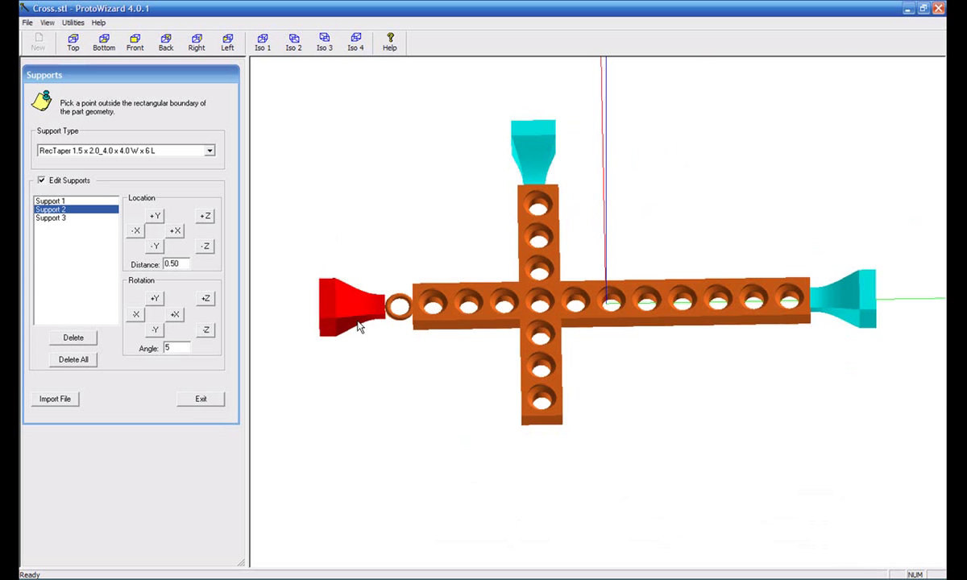
Place a new straight RecTaper support below the vertical bar of the cross.
left_click(42, 180)
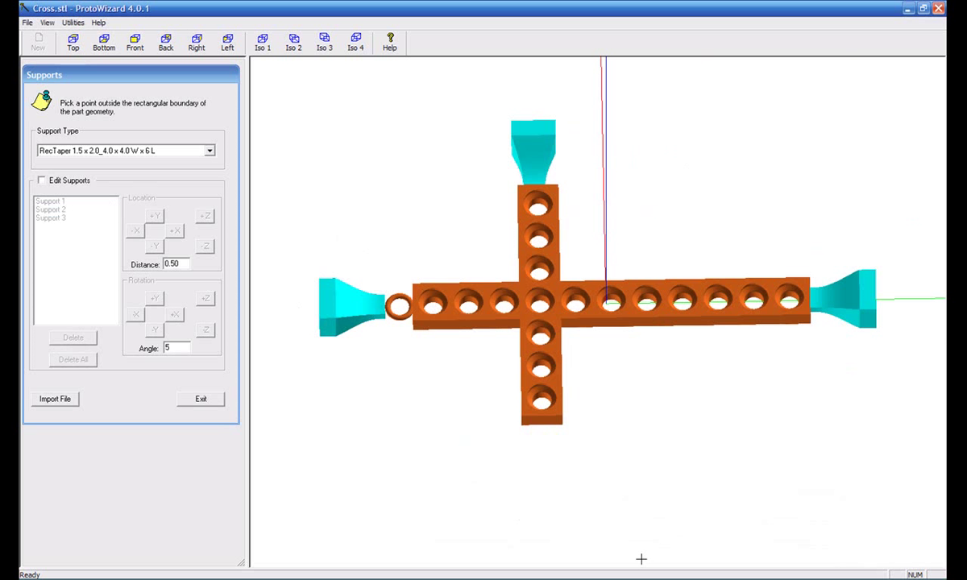
middle_click_drag(543, 475, 539, 507)
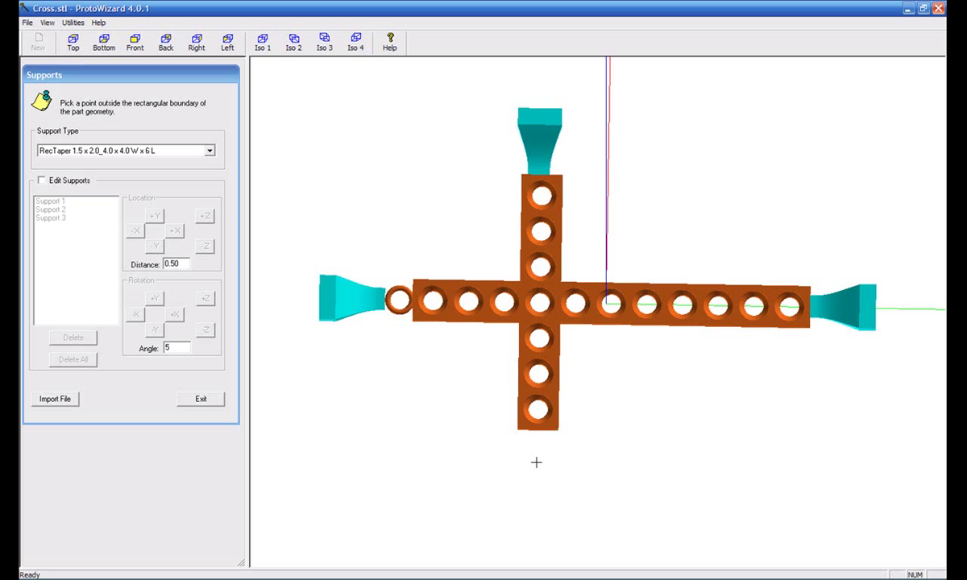
left_click(575, 526)
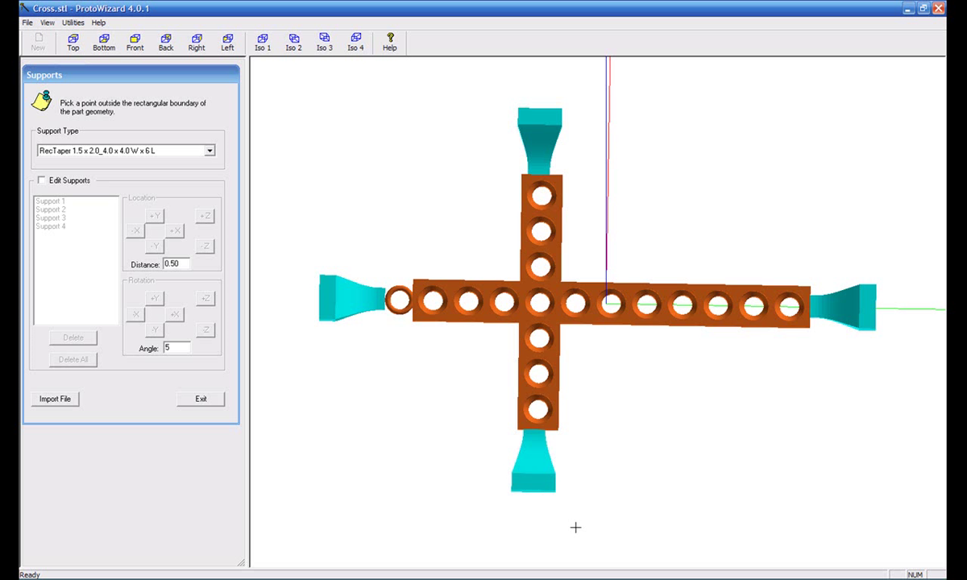
middle_click_drag(518, 512, 576, 441)
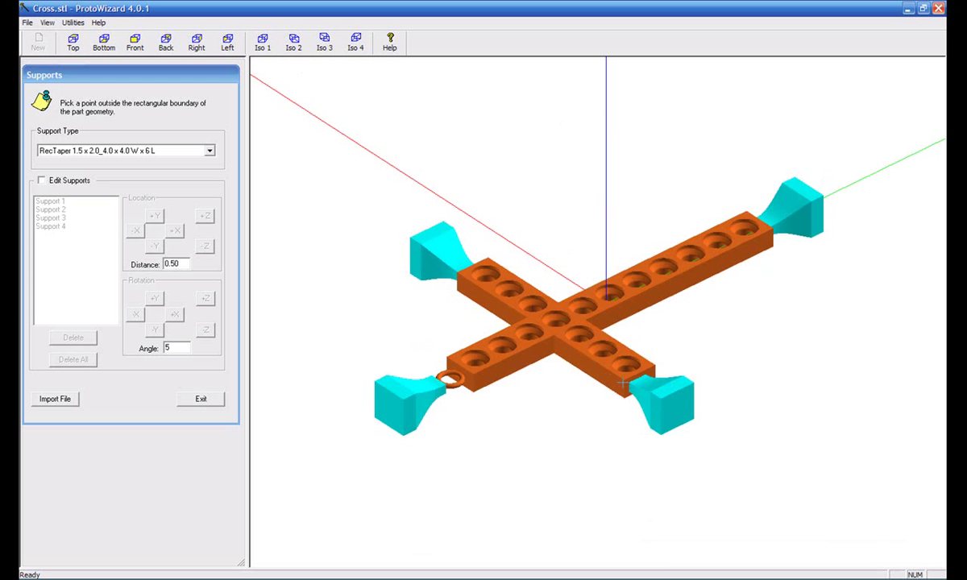
middle_click_drag(639, 467, 582, 516)
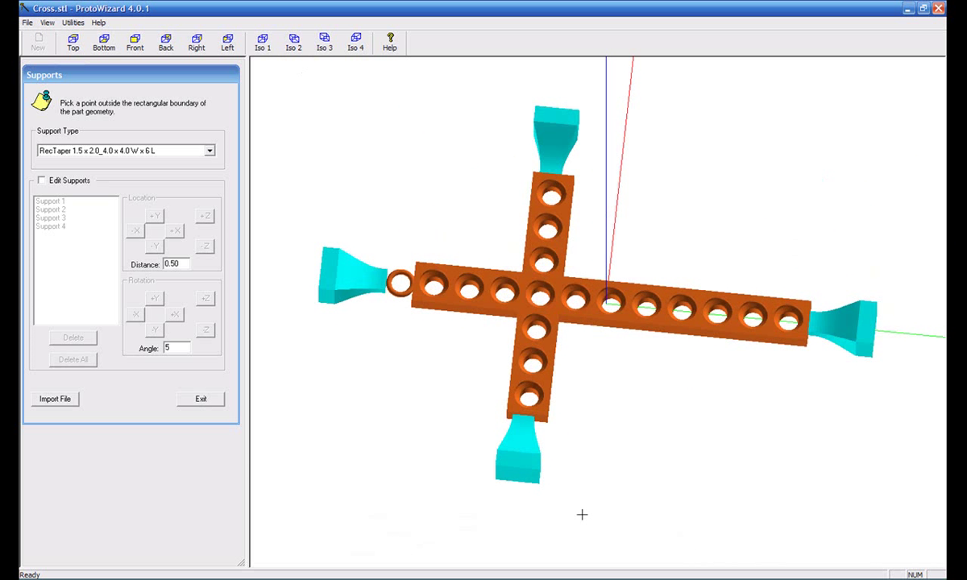
Delete Support 1 and Support 3 at the top and bottom arms, then return to Top view.
left_click(48, 175)
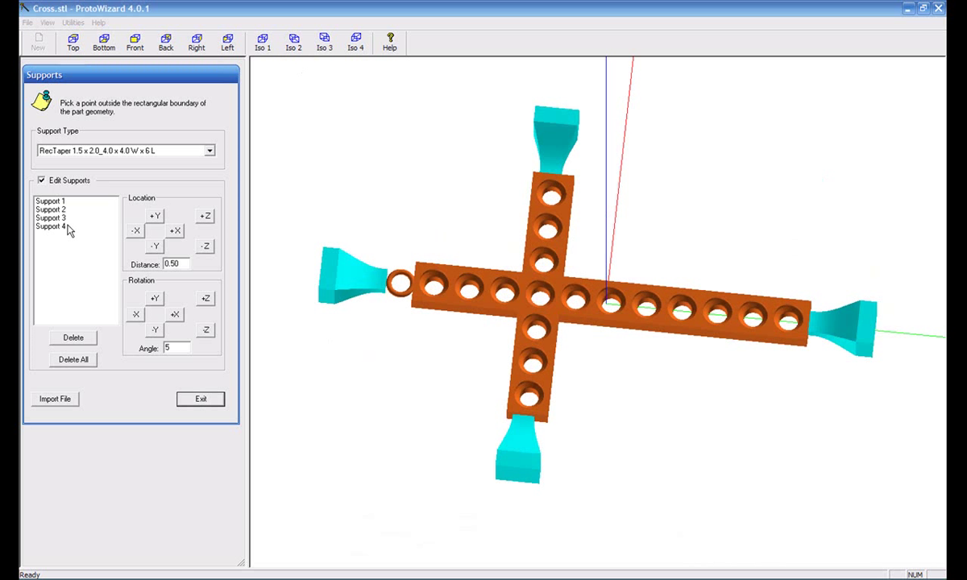
left_click(60, 200)
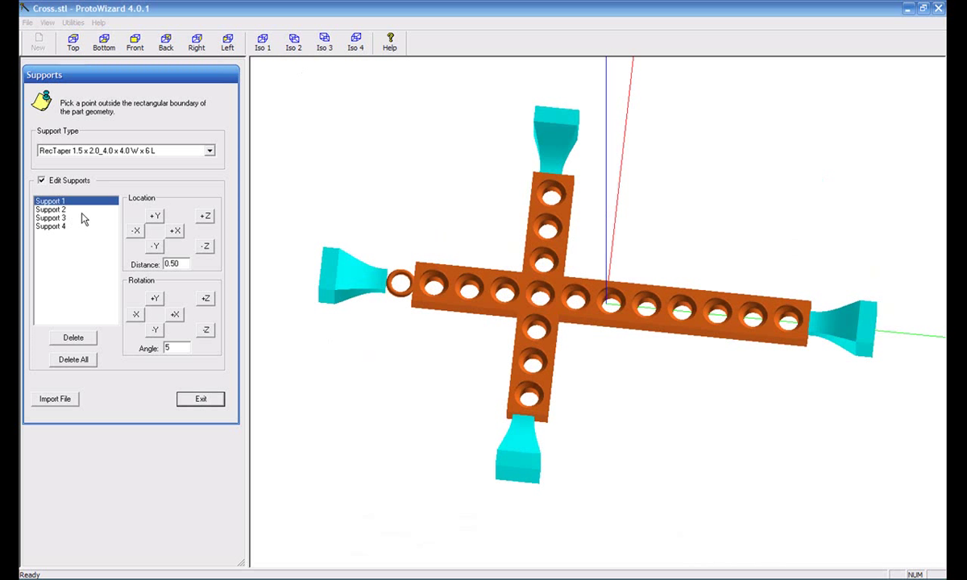
left_click(83, 340)
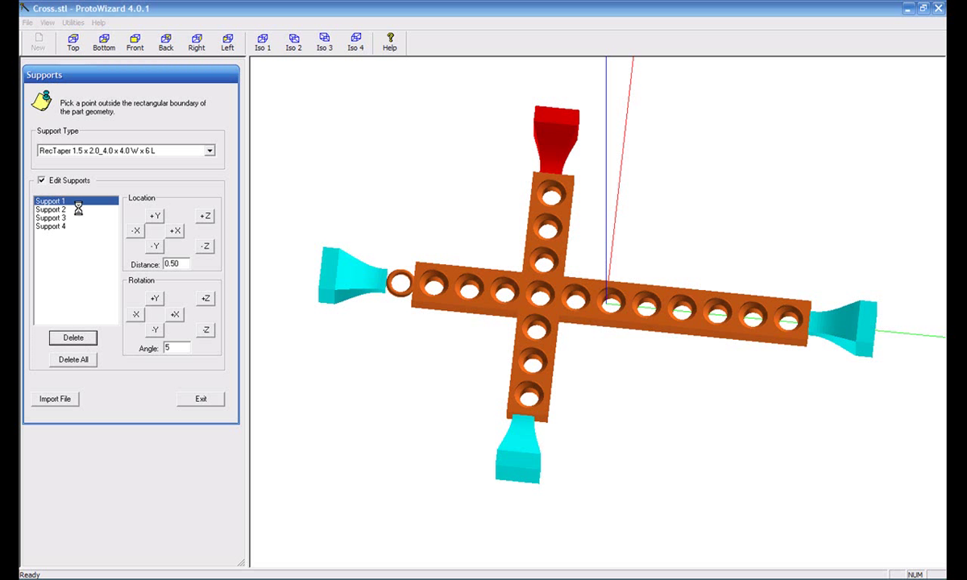
left_click(52, 218)
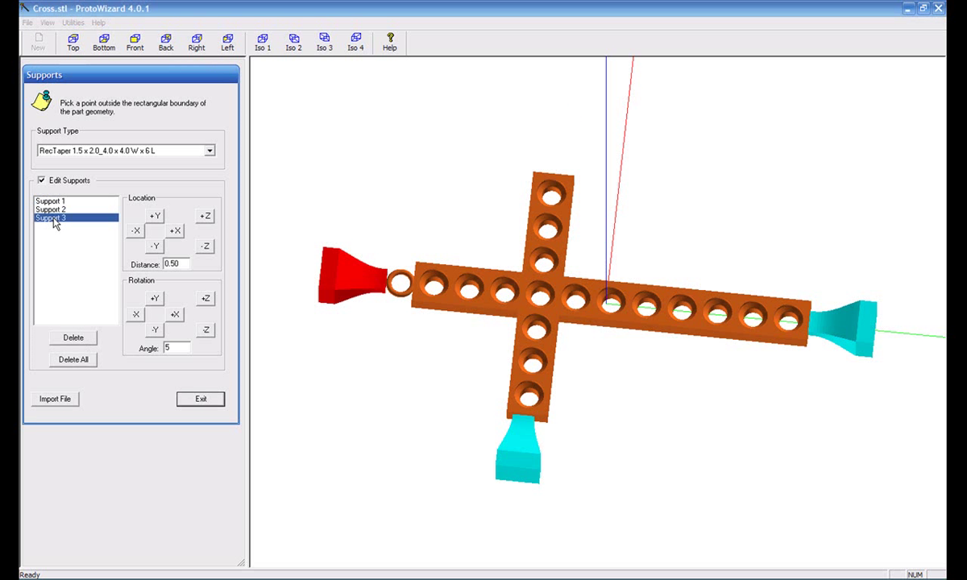
left_click(87, 339)
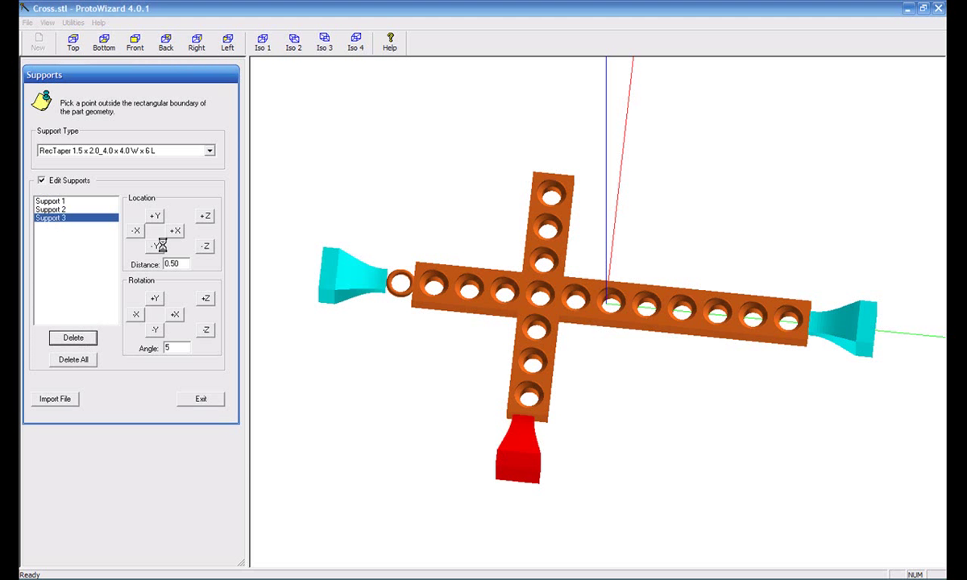
left_click(72, 40)
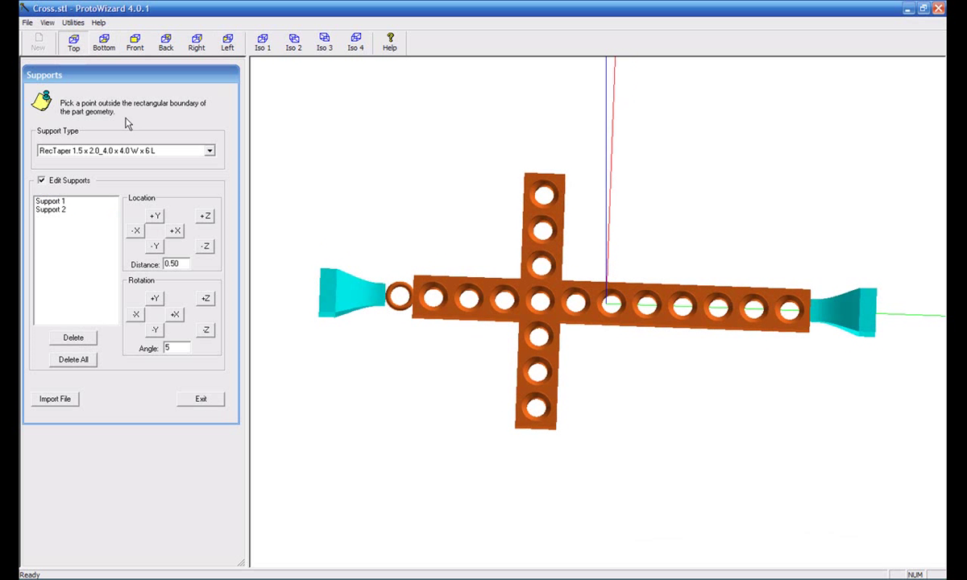
left_click(209, 151)
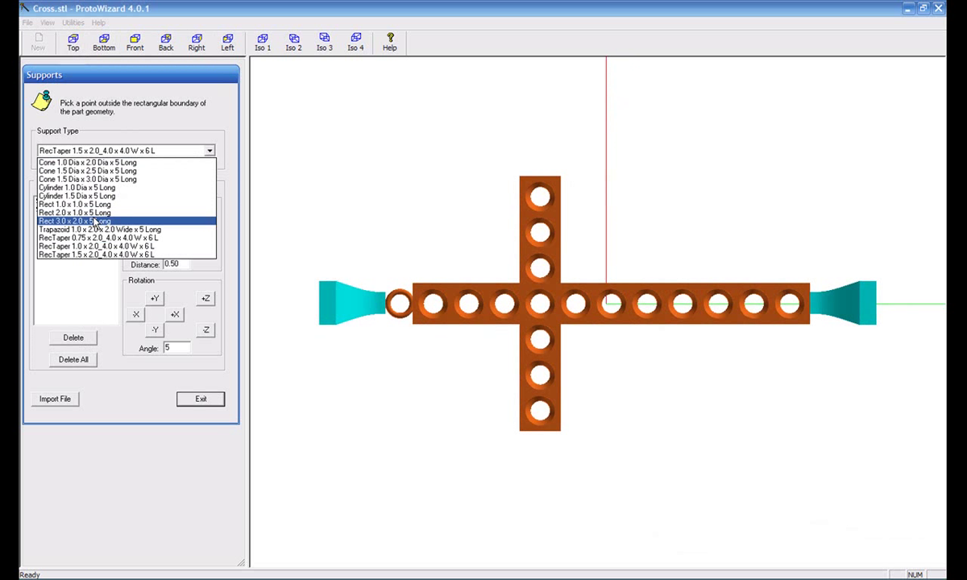
Add Cone 1.5 Dia x 3.0 Dia x 5 Long supports at the vertical bar's top and bottom, then exit.
left_click(78, 180)
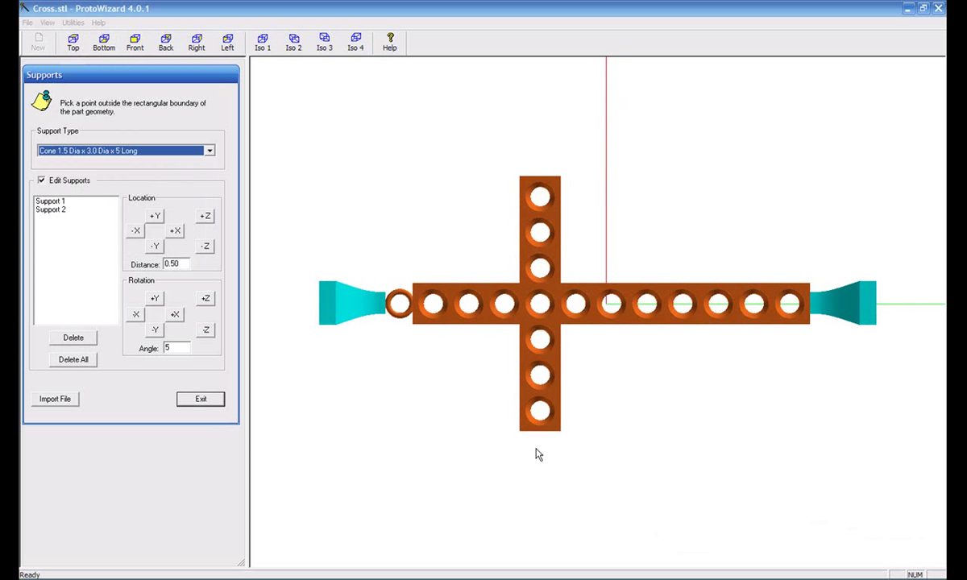
left_click(543, 476)
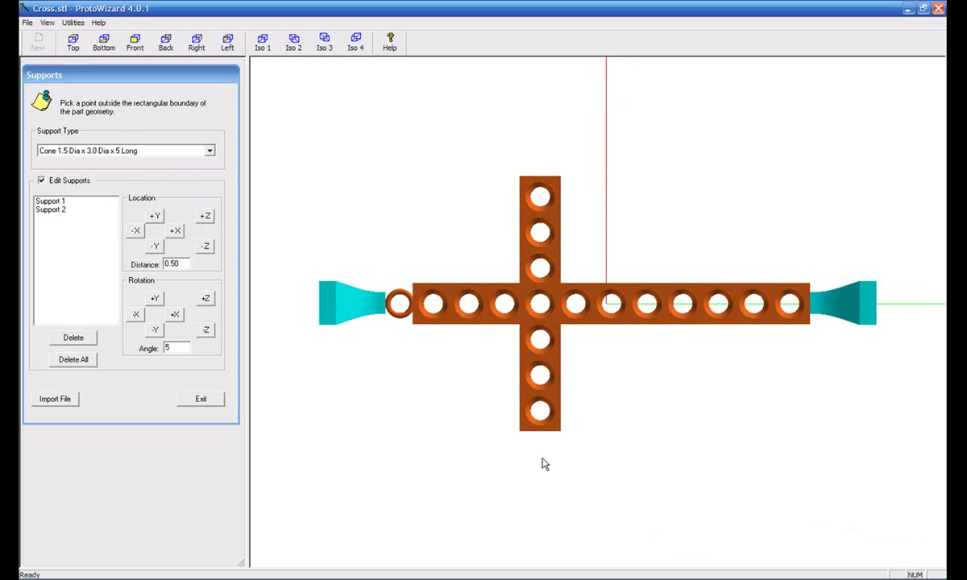
left_click(65, 182)
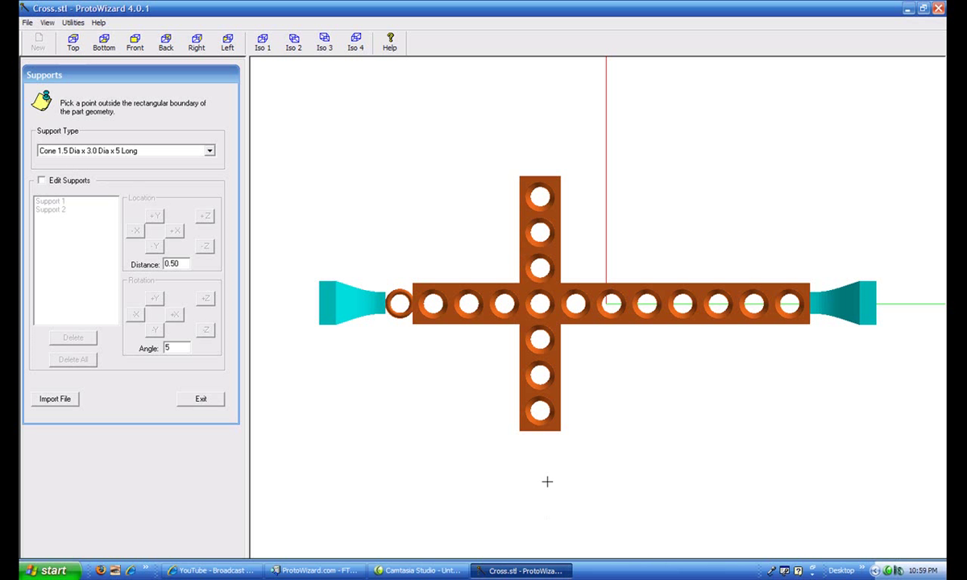
left_click(573, 94)
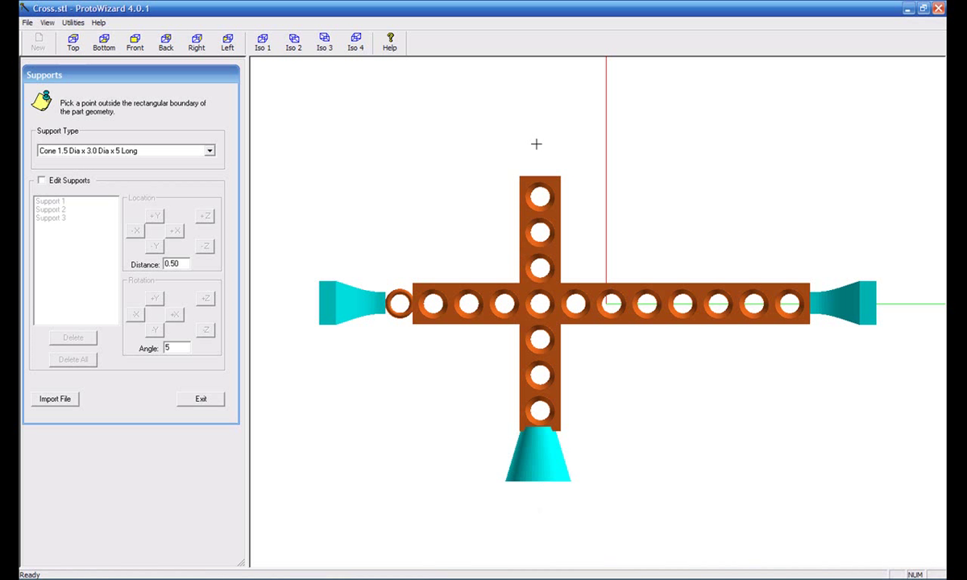
left_click(702, 532)
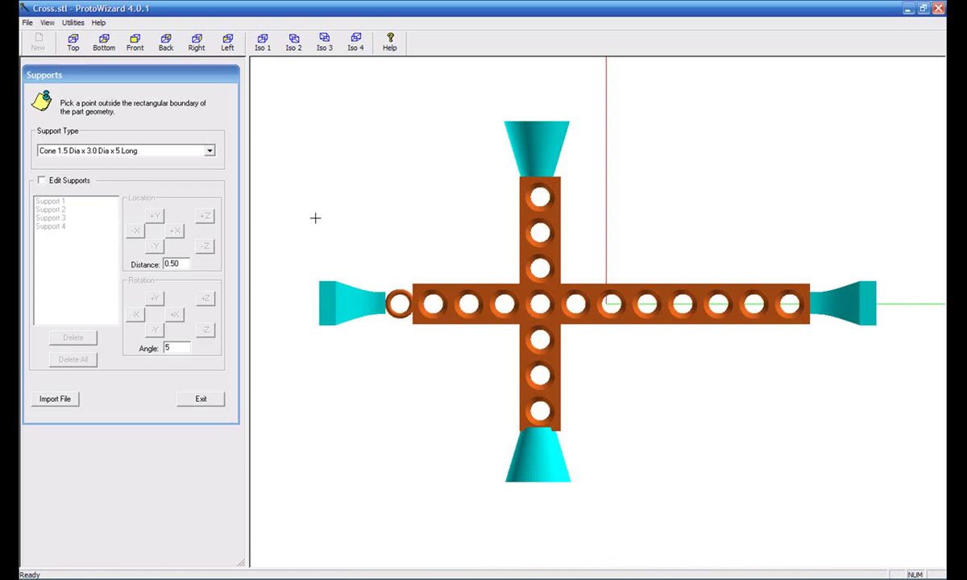
left_click(259, 40)
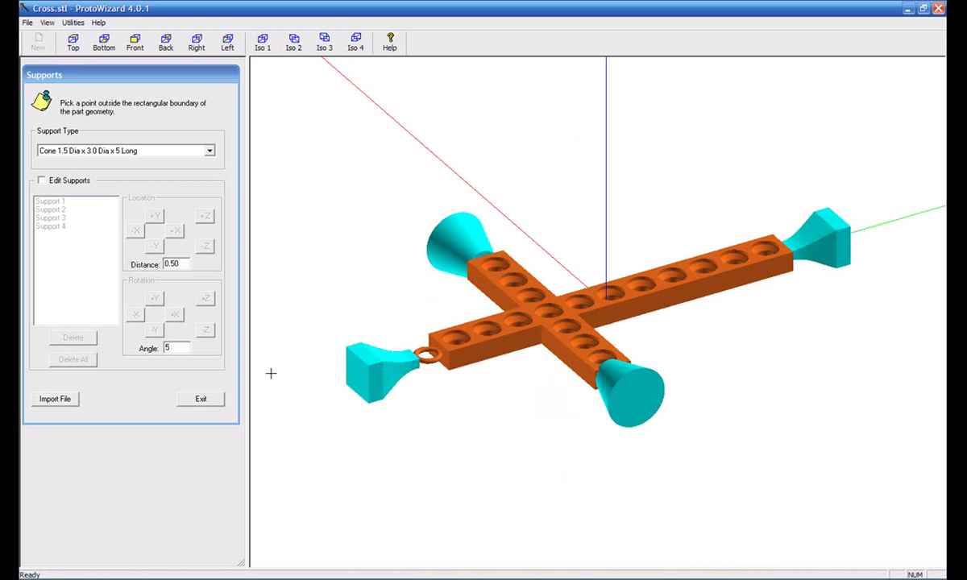
left_click(199, 398)
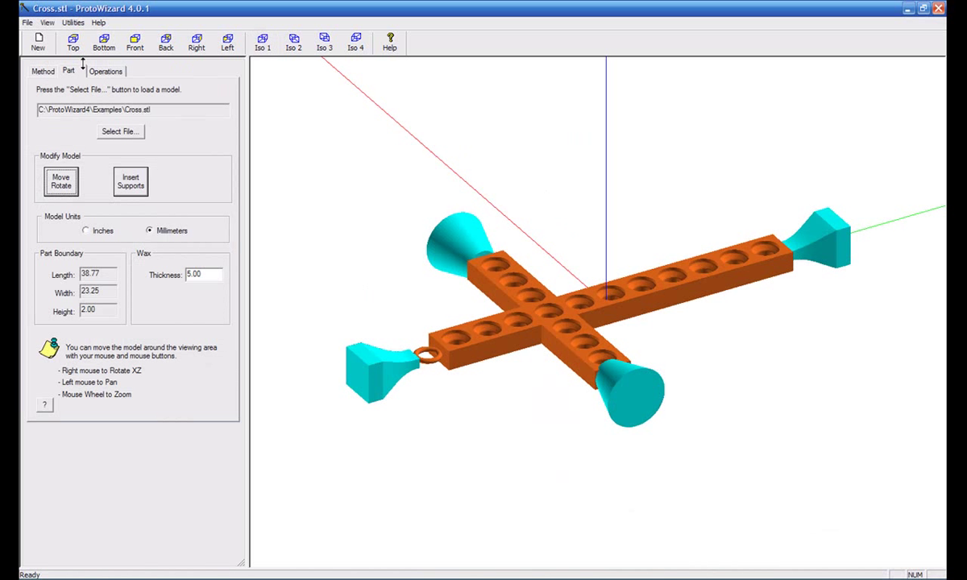
Import the Cross_Holes.dxf polyline from the Examples folder.
left_click(27, 22)
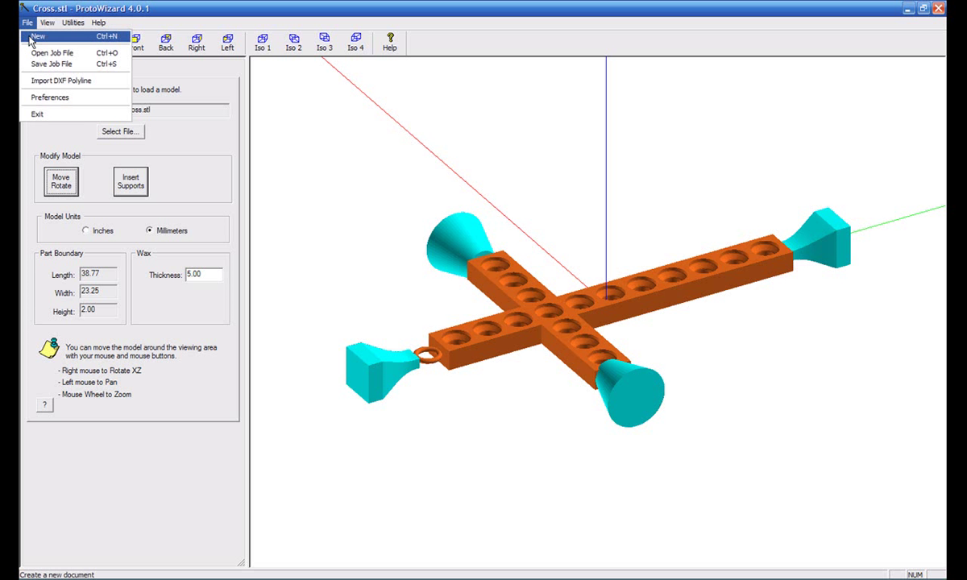
left_click(70, 81)
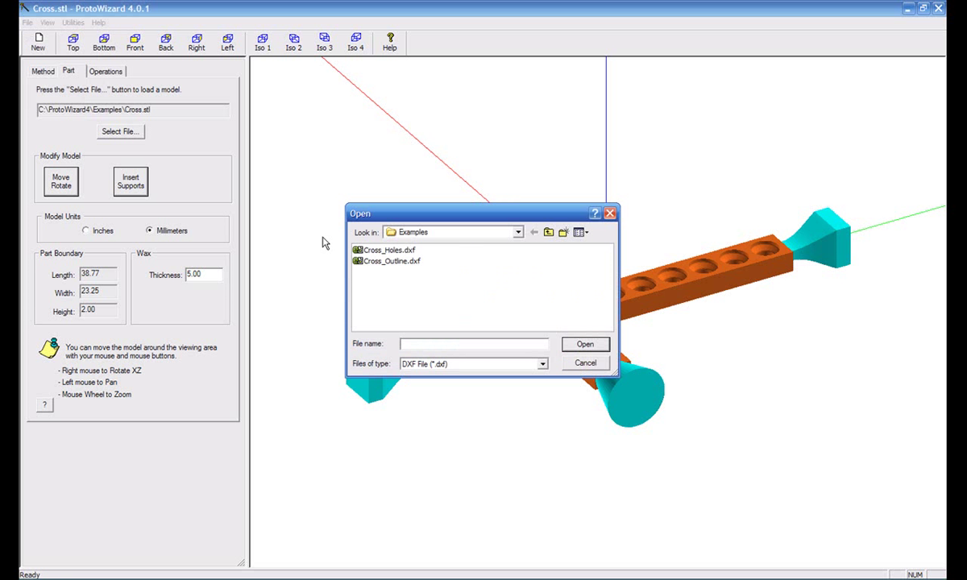
left_click(378, 251)
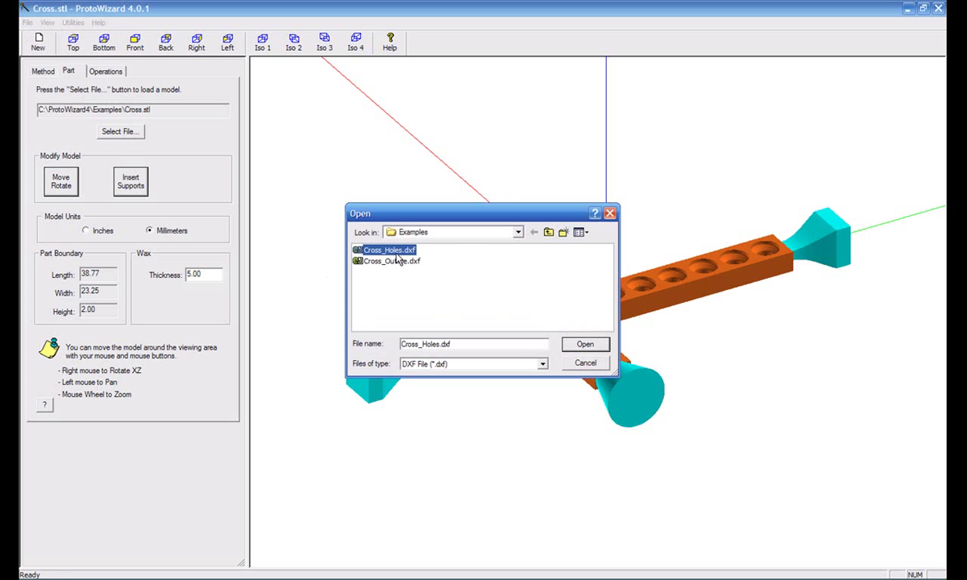
left_click(584, 347)
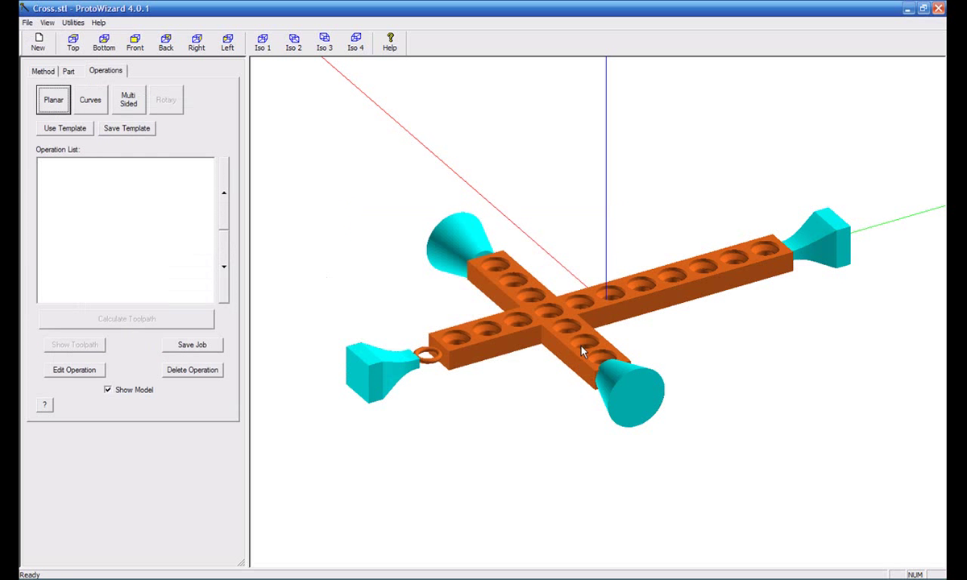
Import the Cross_Outline.dxf polyline as well.
left_click(29, 23)
left_click(55, 80)
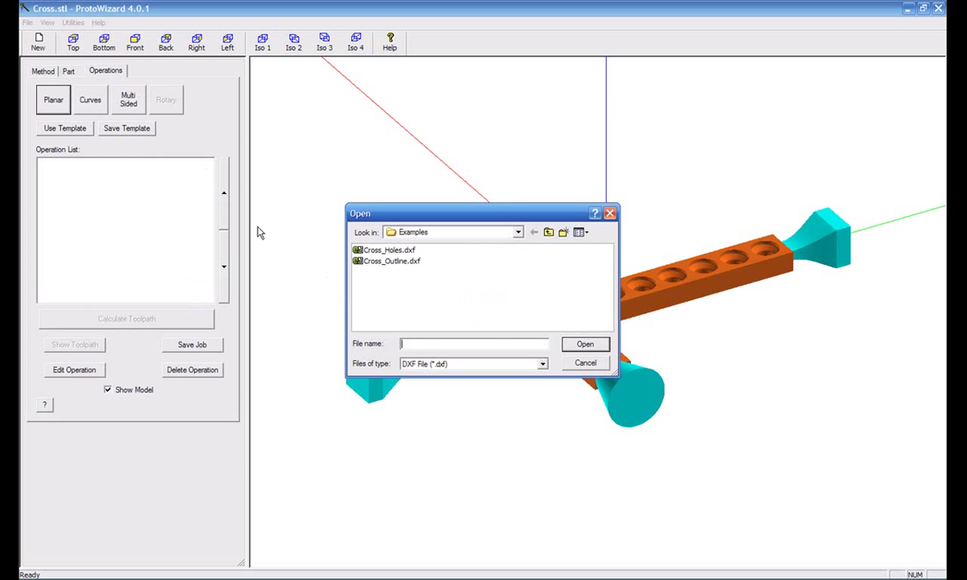
left_click(358, 260)
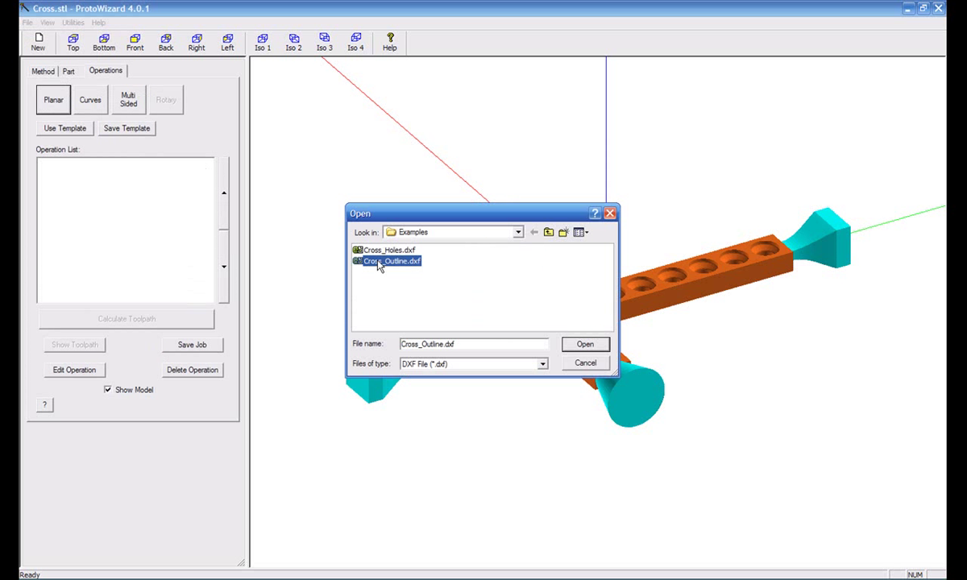
left_click(583, 352)
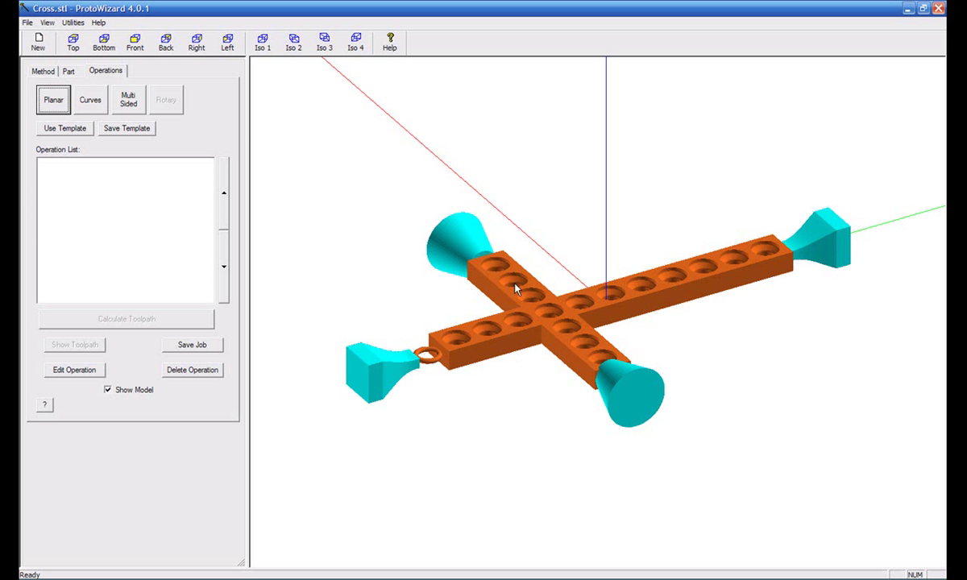
Define a 2 Sided Flip multi-sided operation using the 0.005" Standard Cut 0.10" tool.
left_click_drag(556, 363, 552, 403)
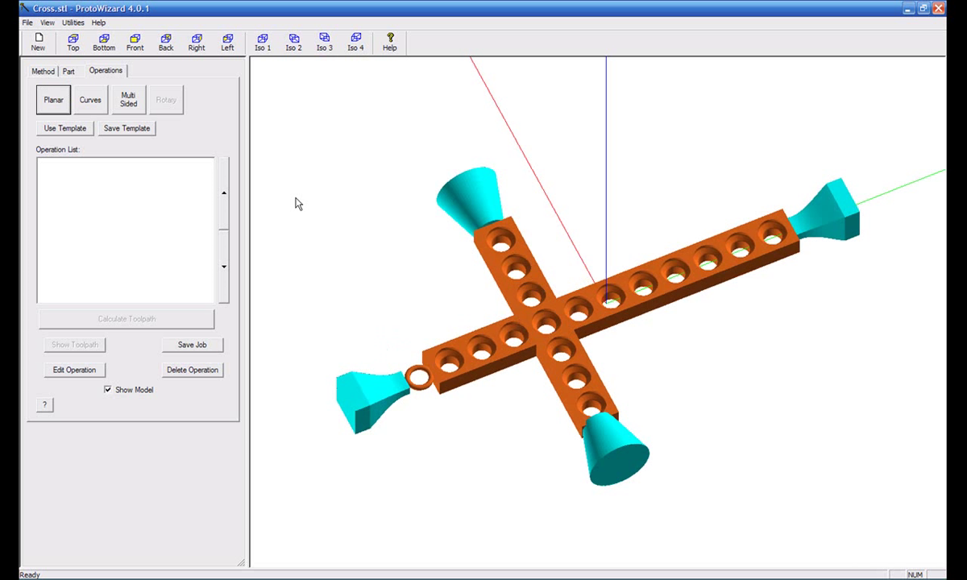
left_click(129, 103)
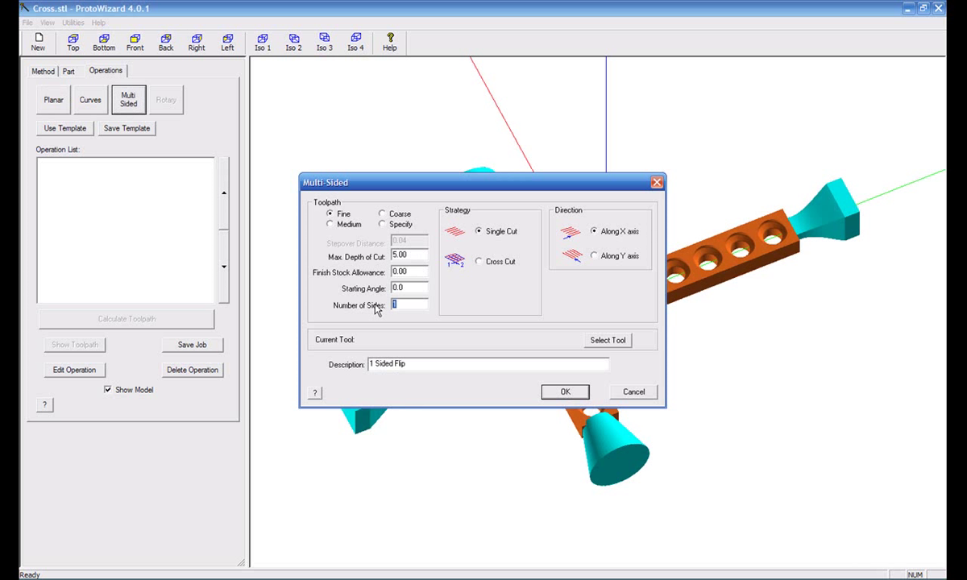
type("2")
type("2")
left_click(607, 339)
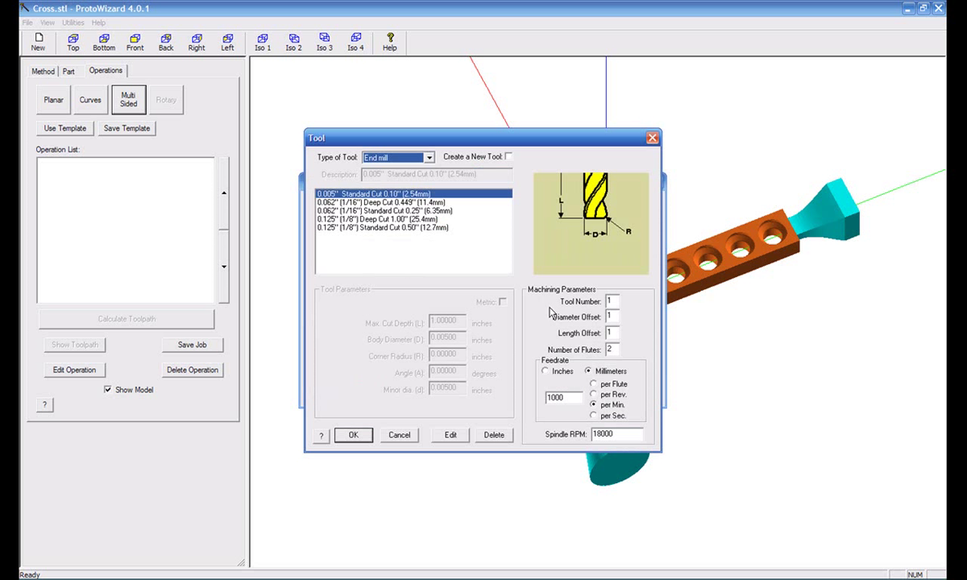
left_click(351, 435)
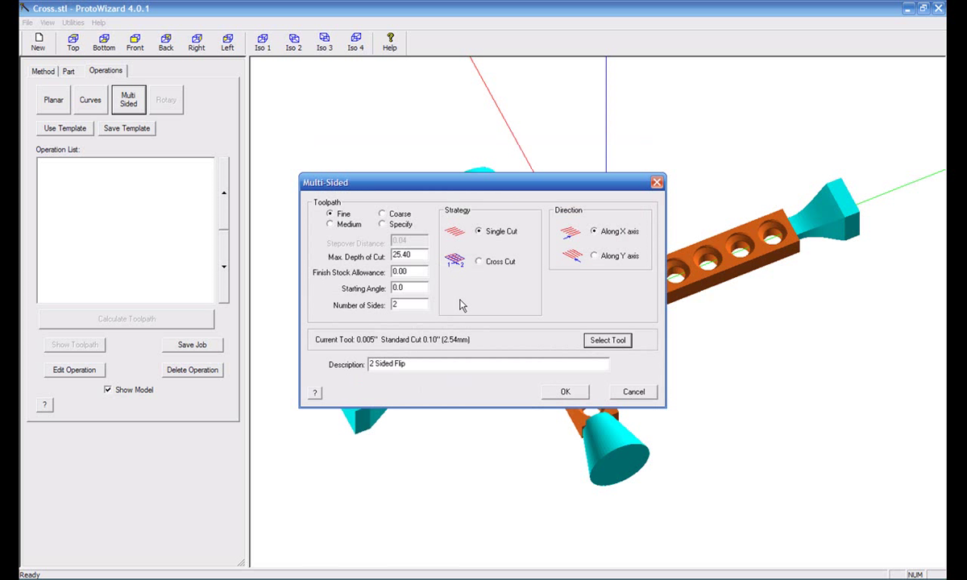
left_click(566, 391)
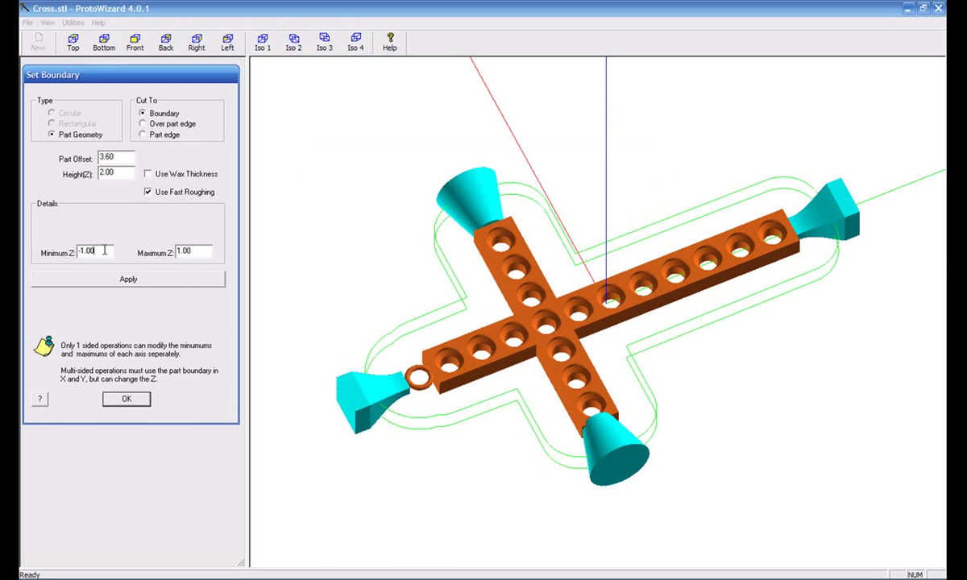
Accept the 3.60-offset boundary and place the 2 Sided Flip operation in a new Program 1.
left_click_drag(533, 476, 519, 455)
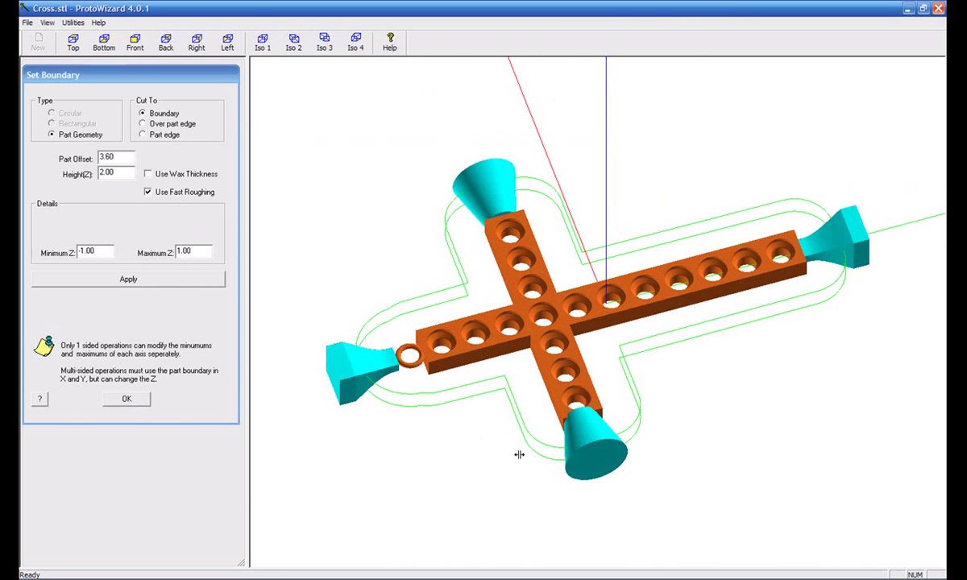
left_click(121, 399)
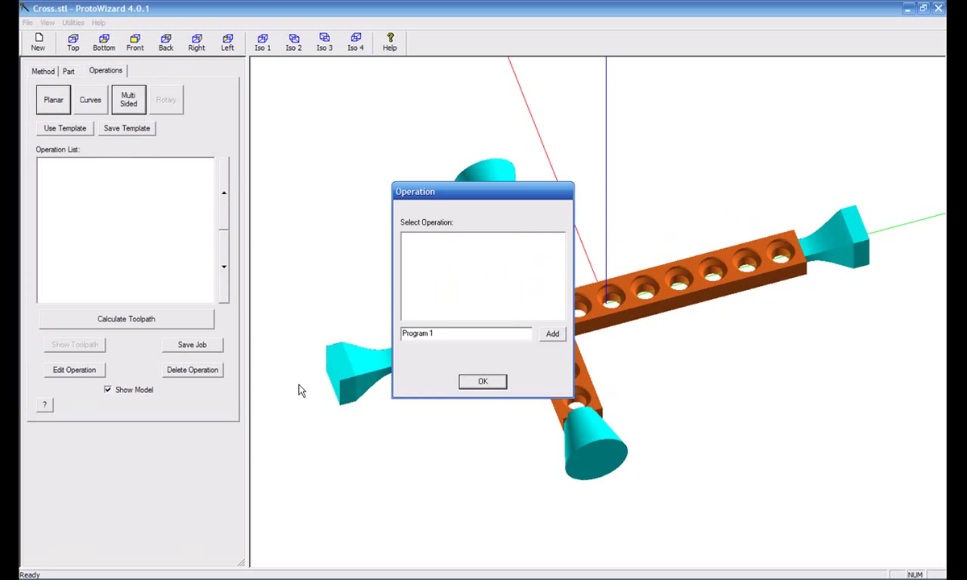
left_click(552, 333)
left_click(486, 382)
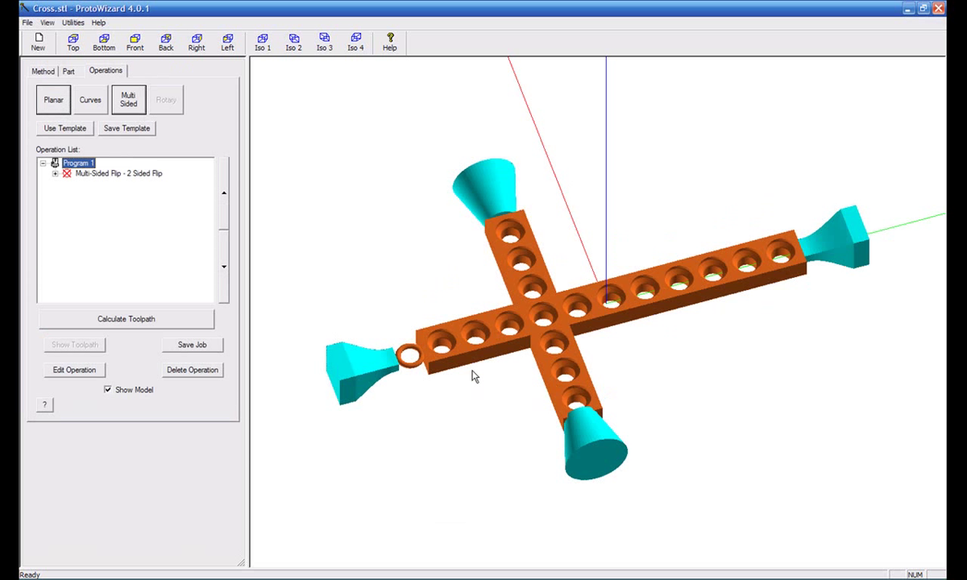
Create a curves operation using the 0.005" Standard Cut 0.10" tool, described c1.
left_click(90, 98)
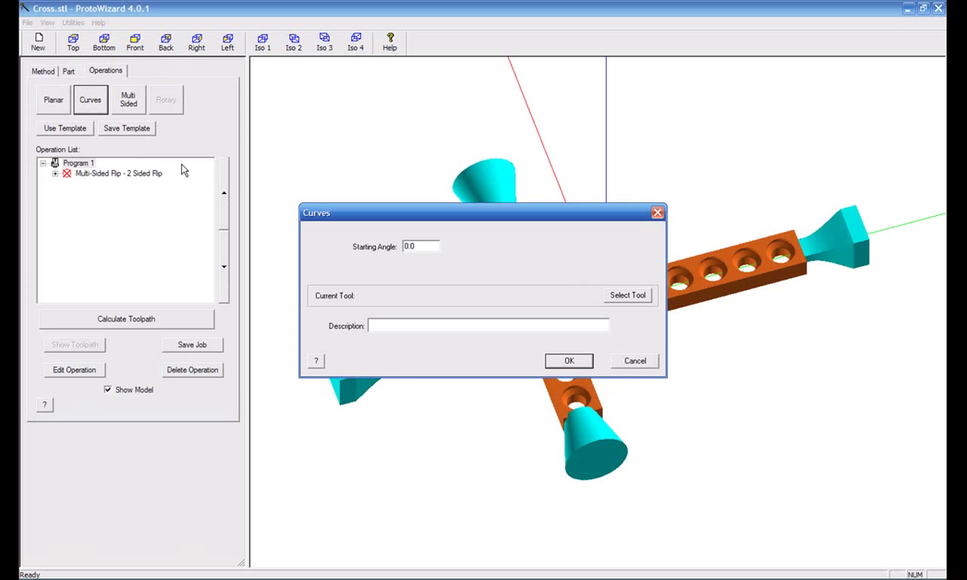
left_click(626, 296)
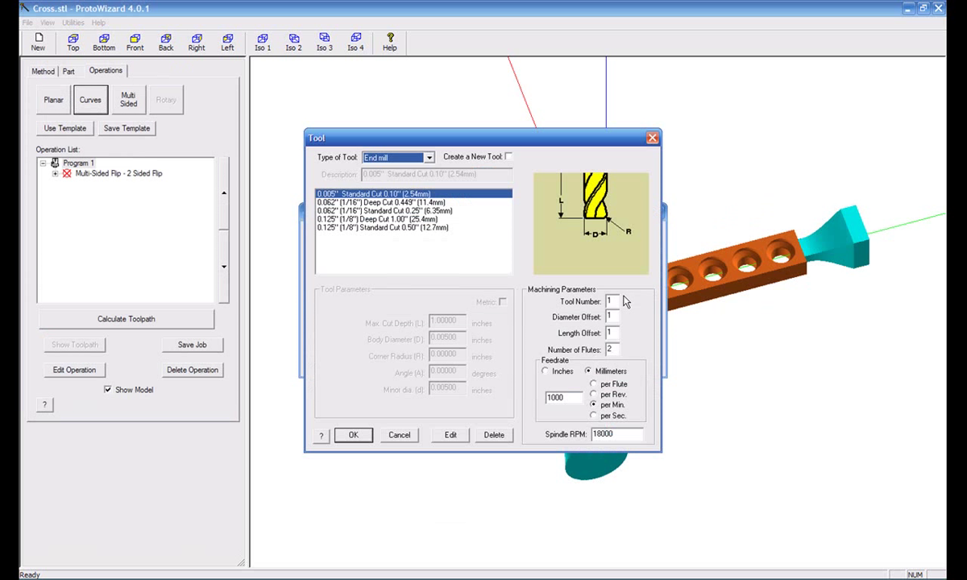
left_click(355, 436)
left_click(385, 324)
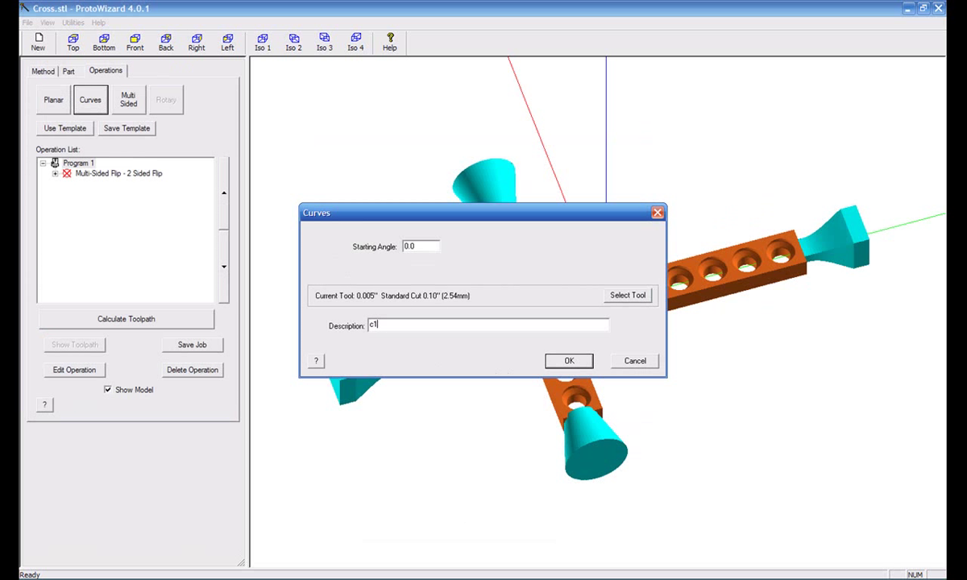
Confirm c1, preview Cross_Outline.dxf, then choose Cross_Holes.dxf as its curve group.
left_click(568, 362)
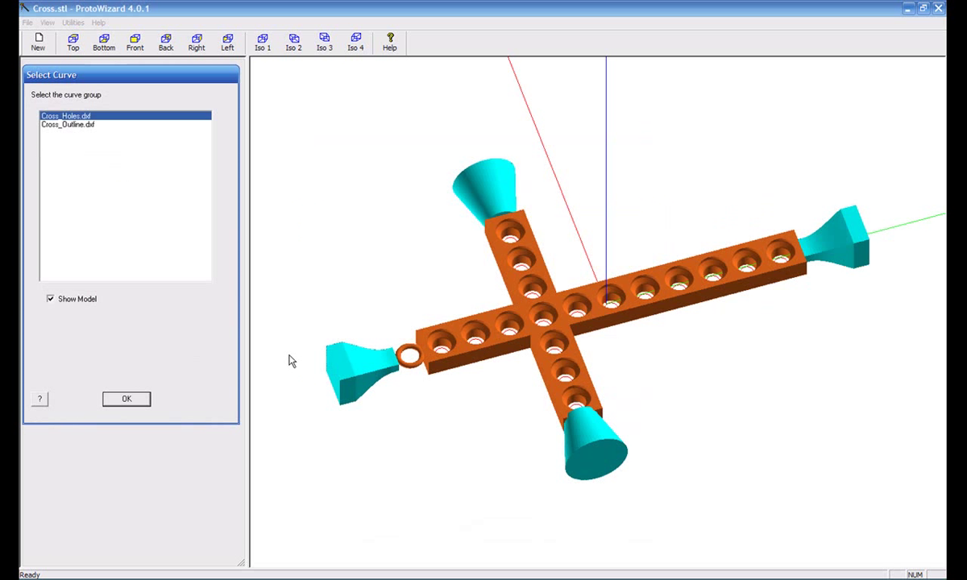
left_click_drag(453, 353, 475, 368)
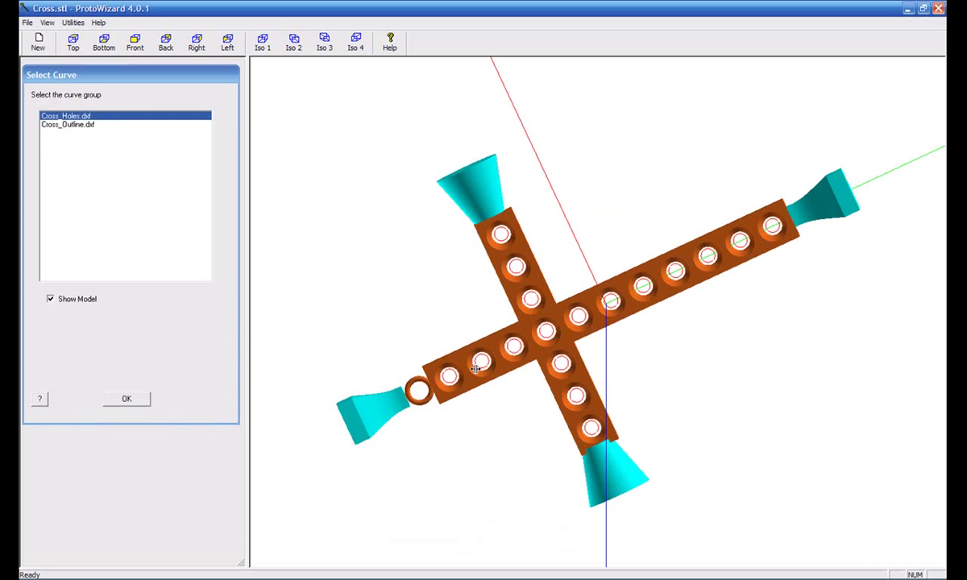
right_click_drag(509, 370, 548, 312)
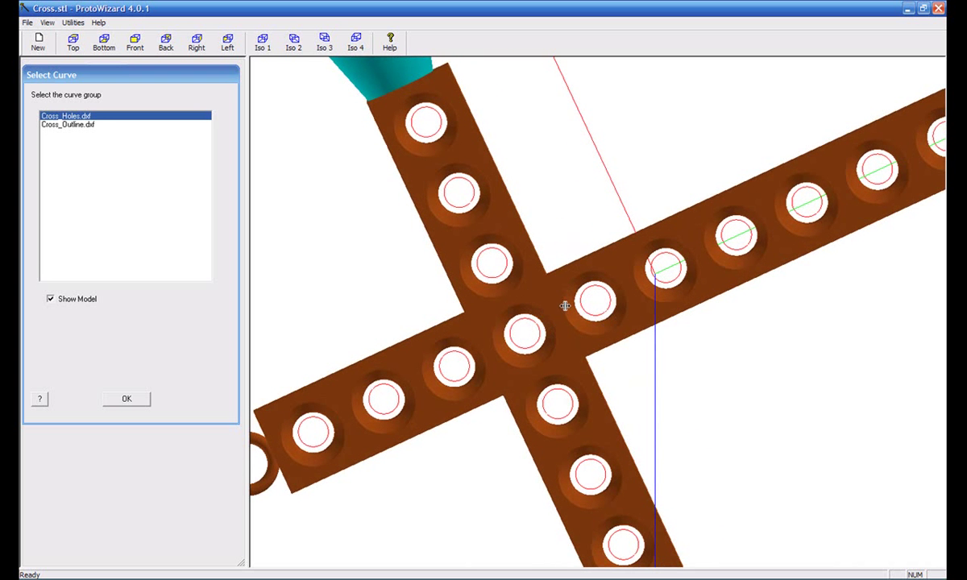
left_click(69, 125)
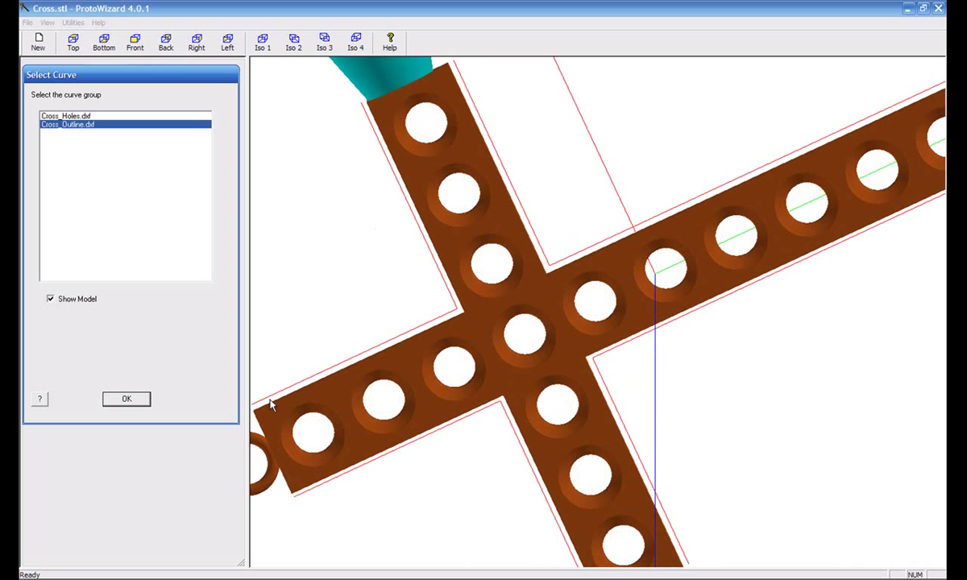
left_click(72, 117)
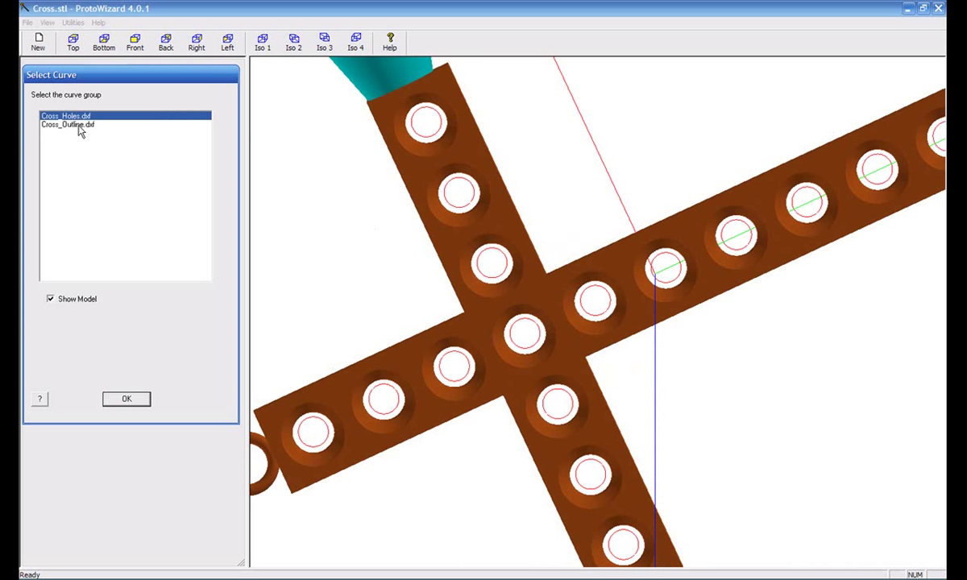
Accept the Cross_Holes.dxf curve group and place Curves - c1 in a new Program 2.
left_click(127, 400)
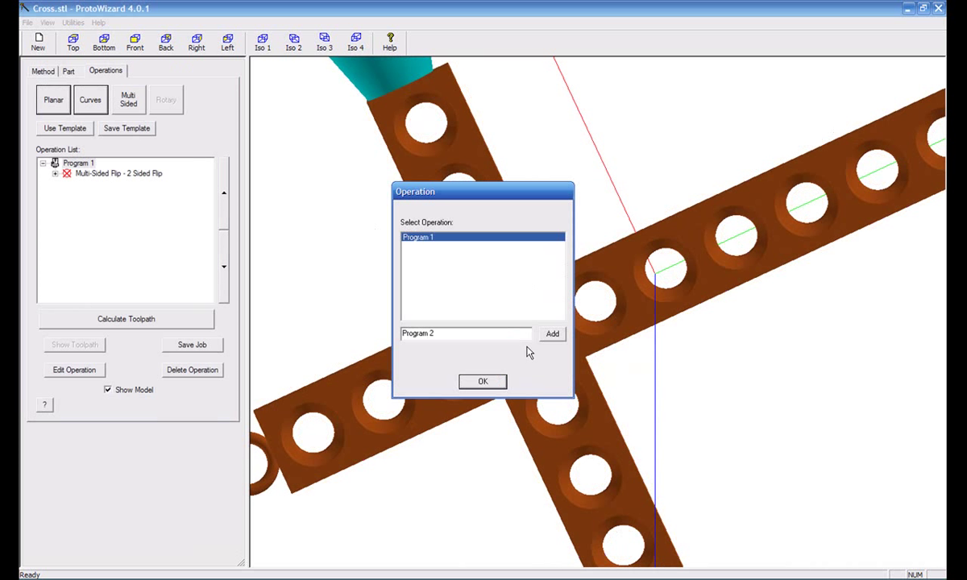
left_click(552, 336)
left_click(483, 382)
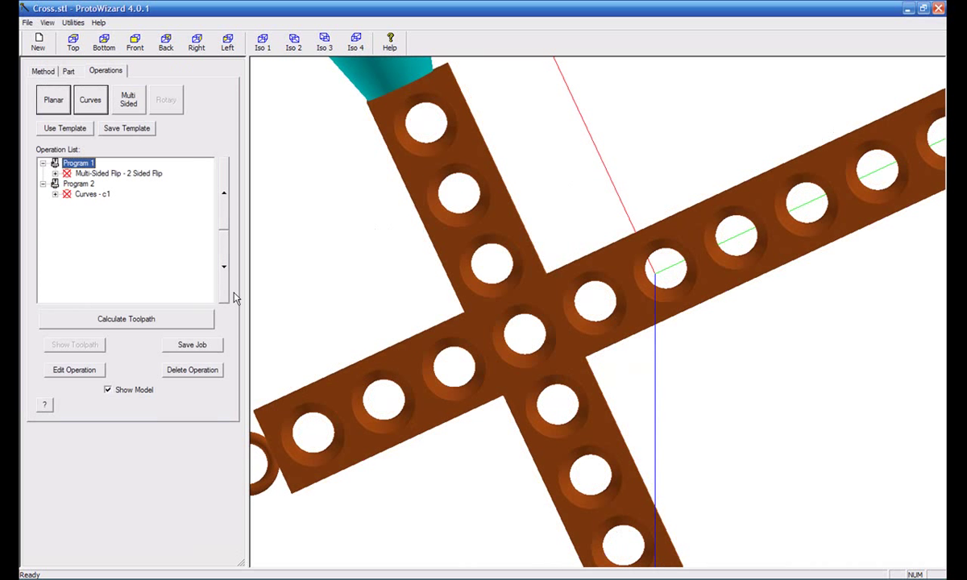
Set up a second curves operation, c2, with the 0.005" Standard Cut 0.10" tool.
left_click(90, 100)
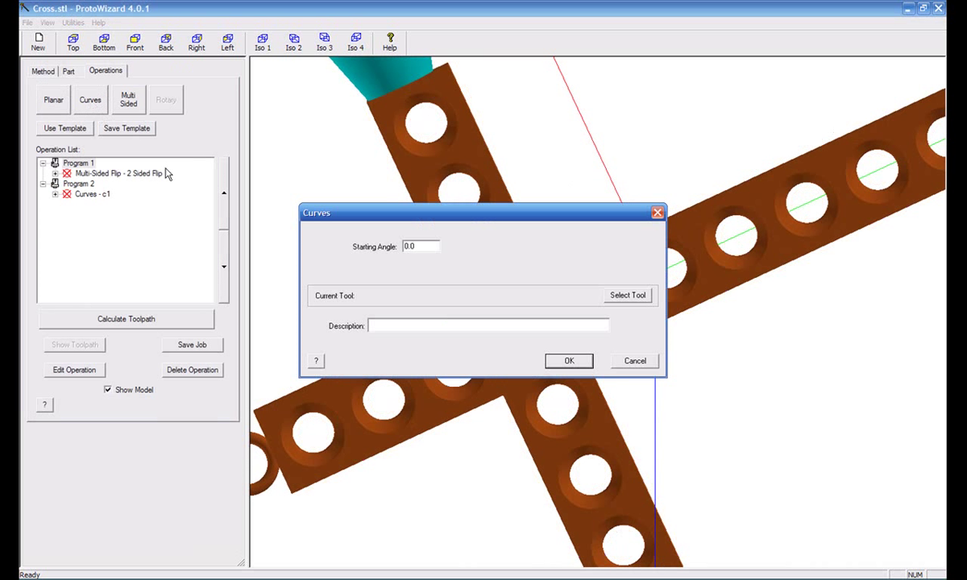
left_click(611, 297)
left_click(354, 433)
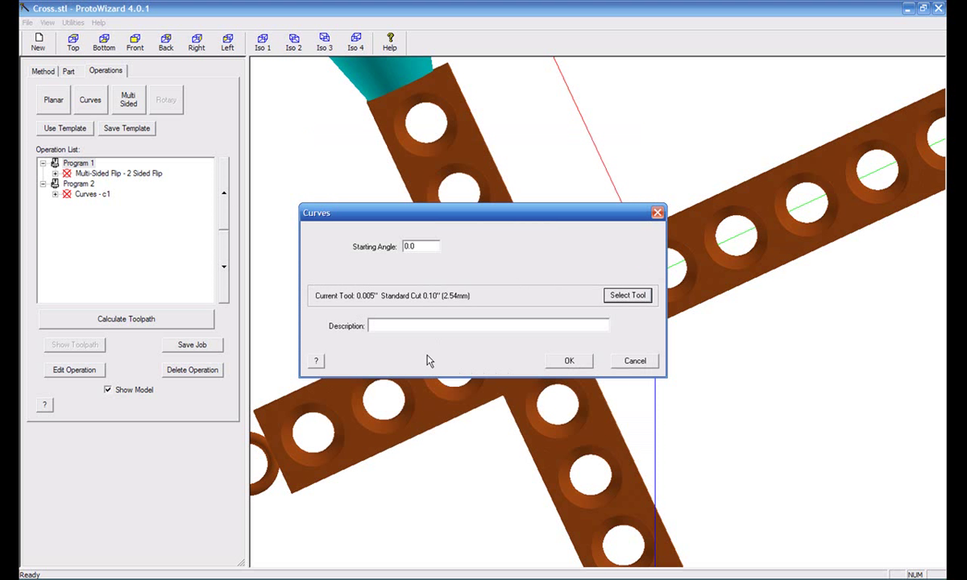
left_click(412, 324)
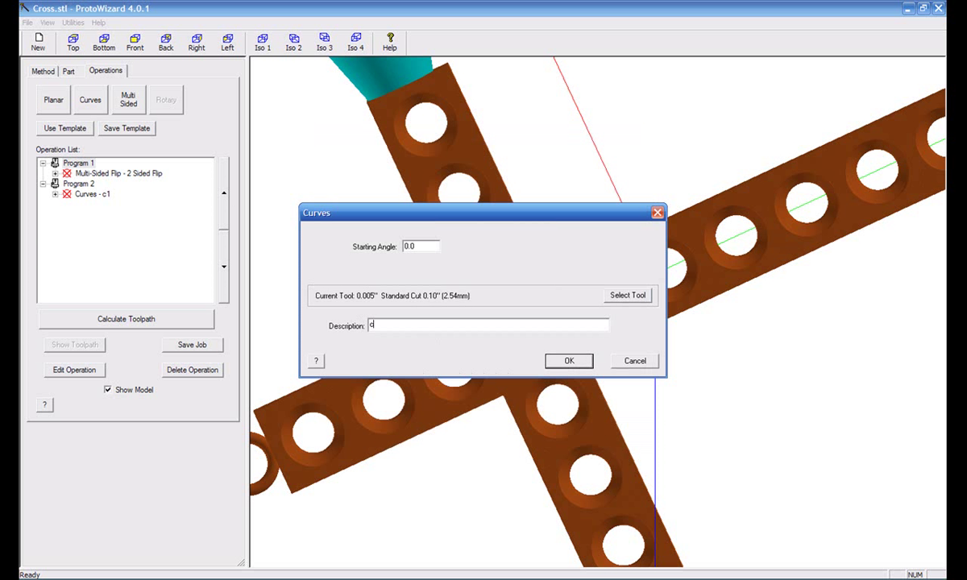
left_click(564, 360)
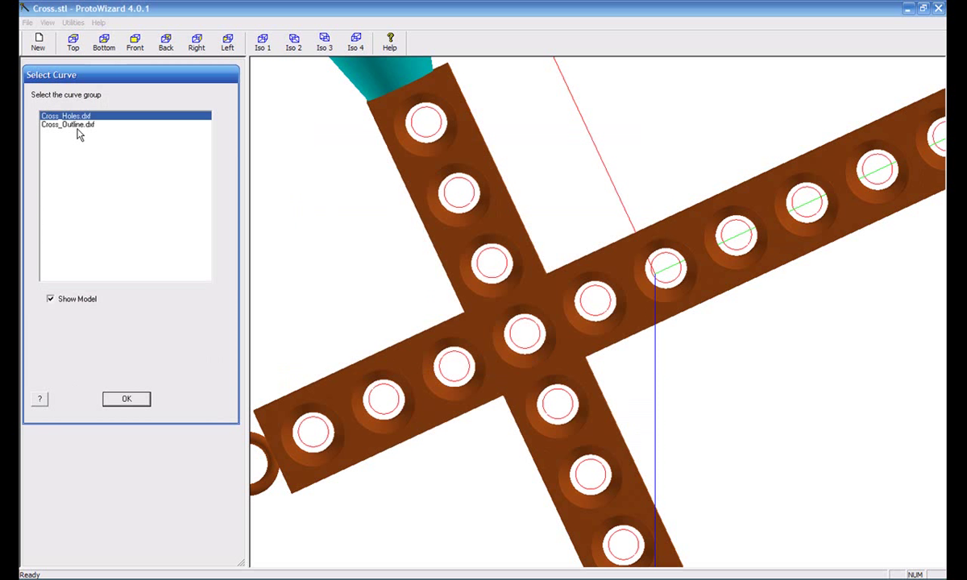
Give c2 the Cross_Outline.dxf curve group and add it under Program 2.
left_click(75, 124)
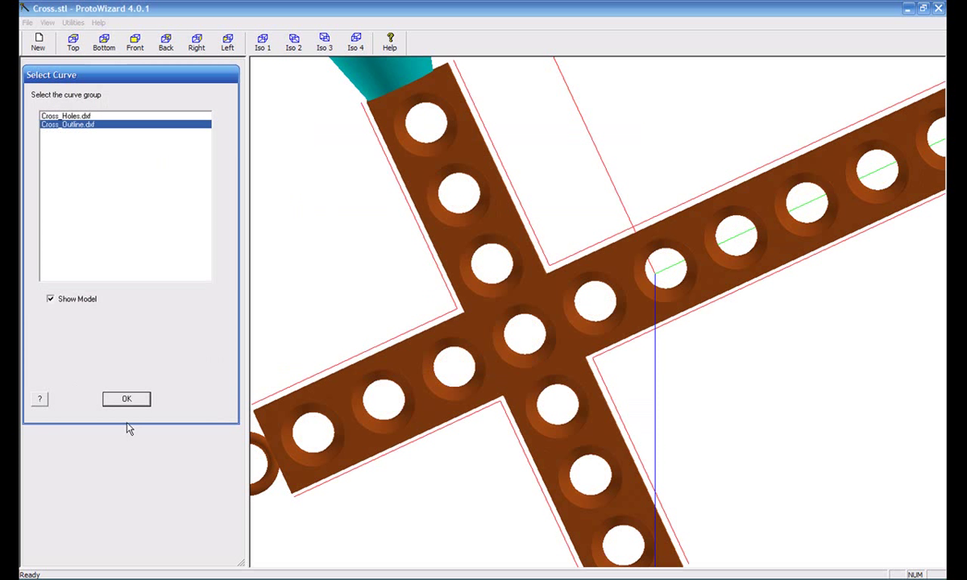
left_click(127, 399)
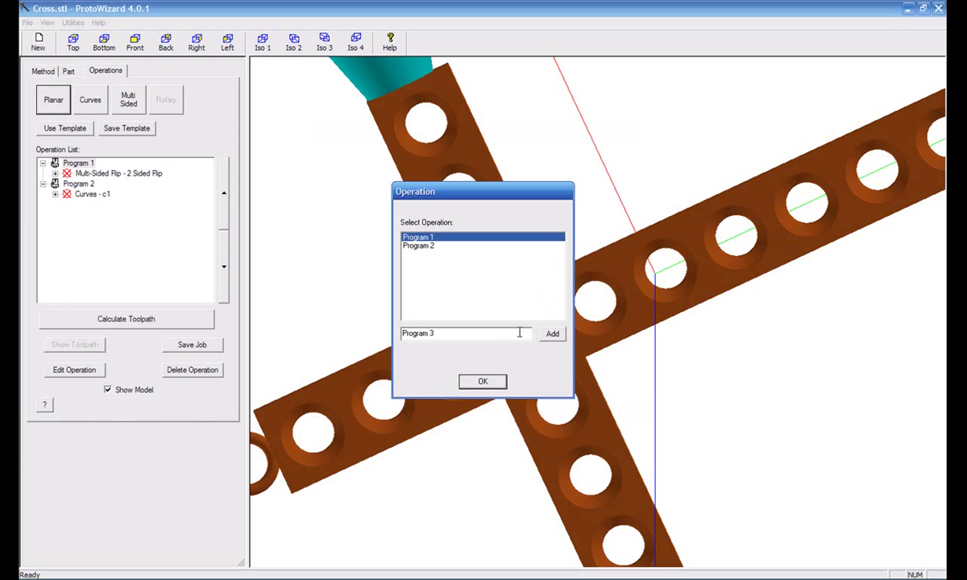
left_click(419, 245)
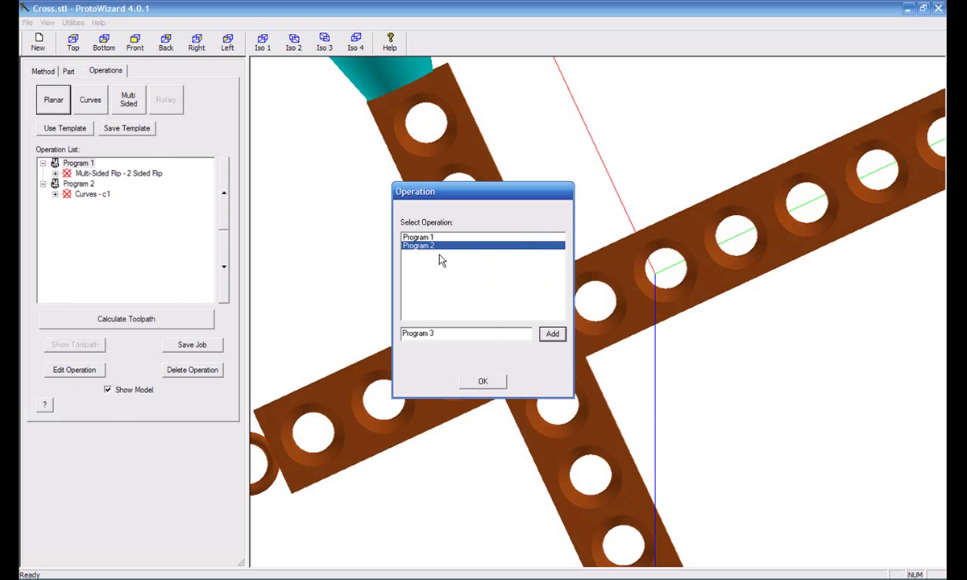
left_click(483, 380)
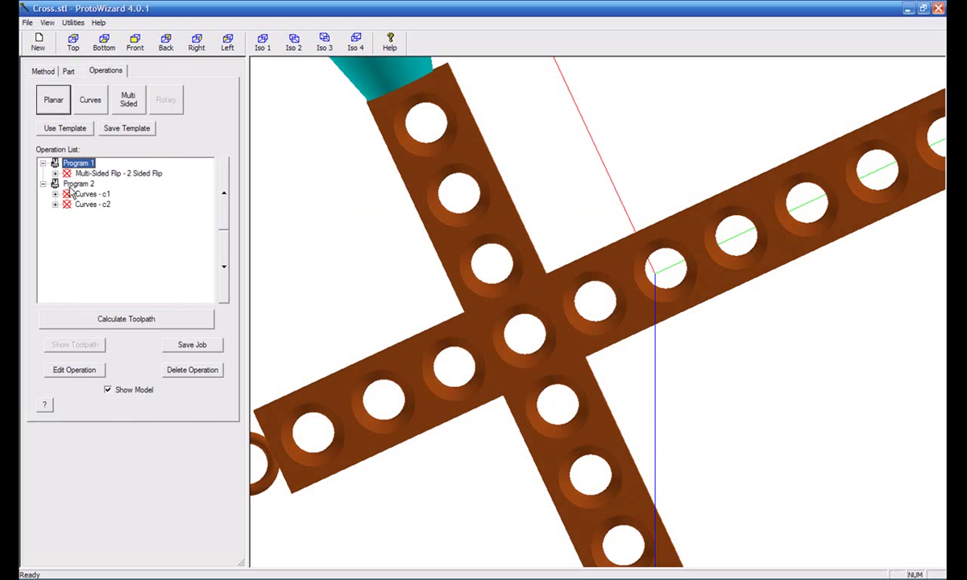
Calculate toolpaths for all operations and display the Multi-Sided Flip toolpaths in isometric view.
left_click(262, 42)
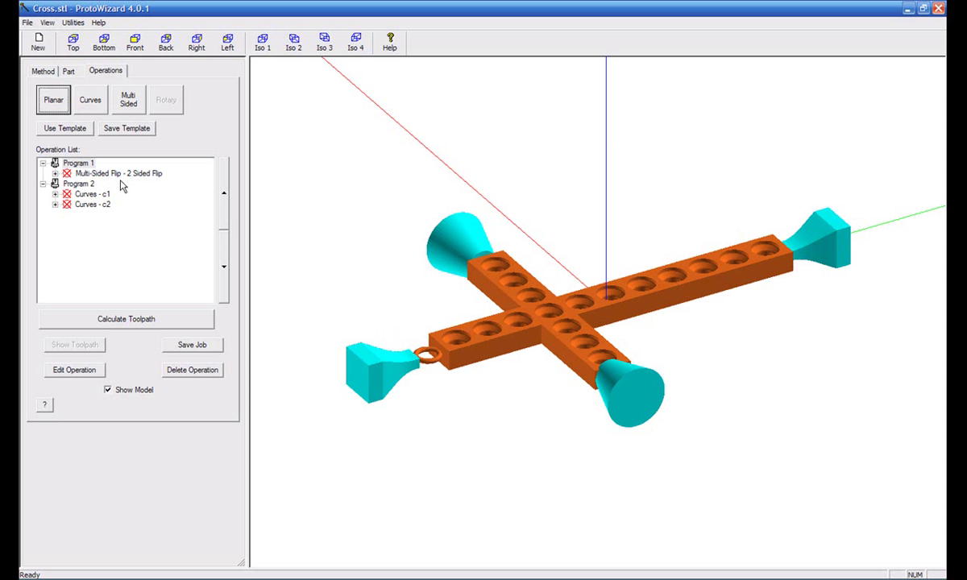
left_click(127, 320)
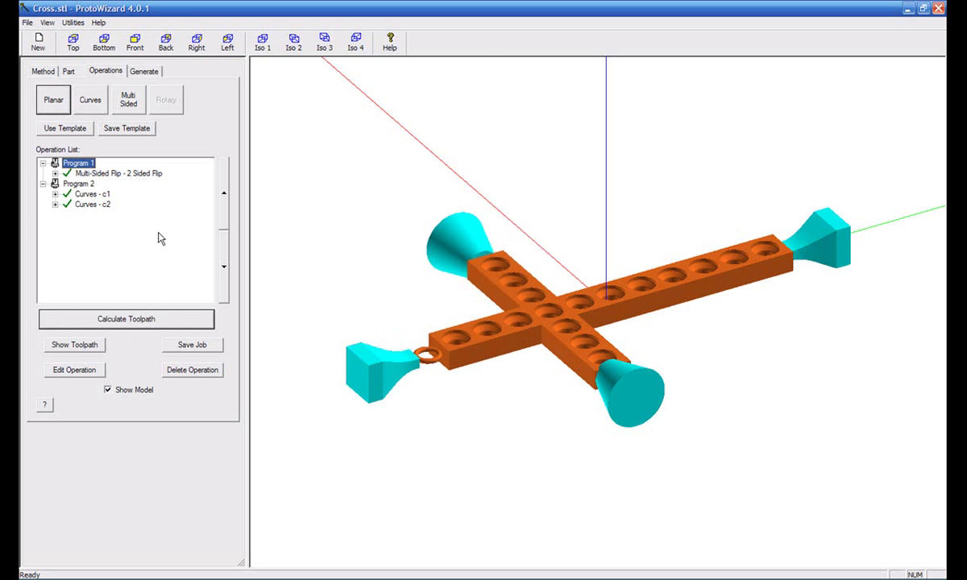
left_click(120, 170)
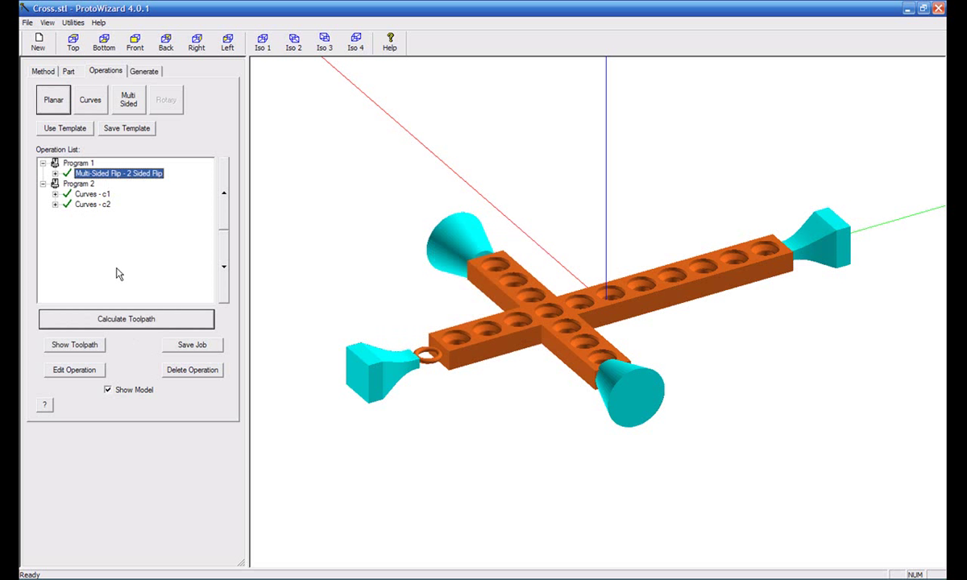
left_click(77, 345)
Rotate the cross to inspect Toolpath 1 and Toolpath 2 of the Multi-Sided Flip.
left_click_drag(546, 412, 553, 446)
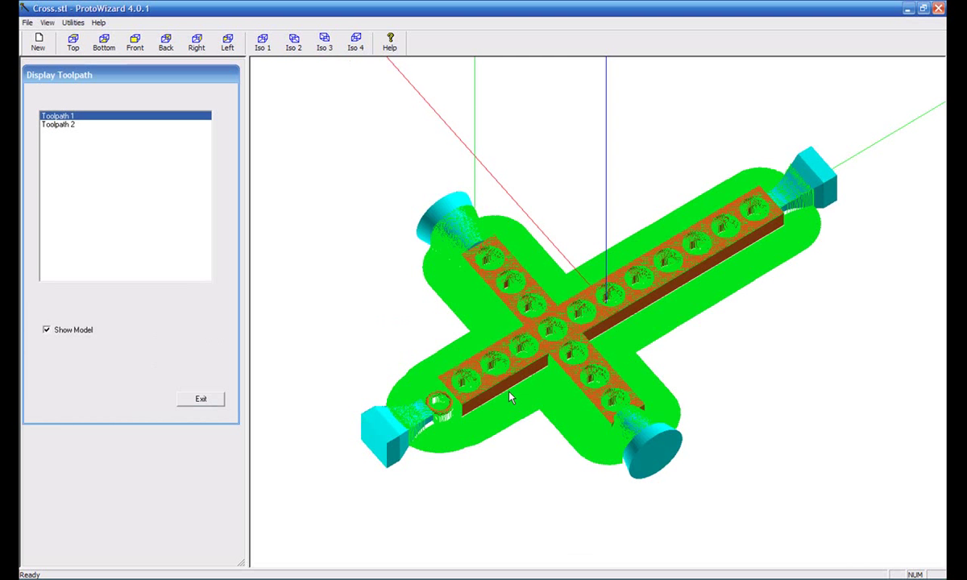
left_click_drag(509, 397, 474, 426)
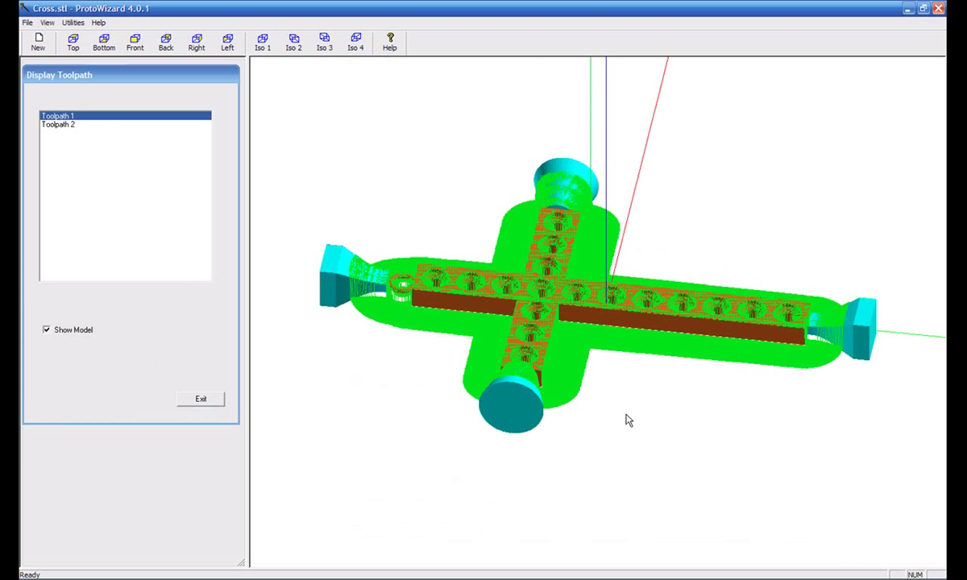
left_click_drag(629, 419, 569, 359)
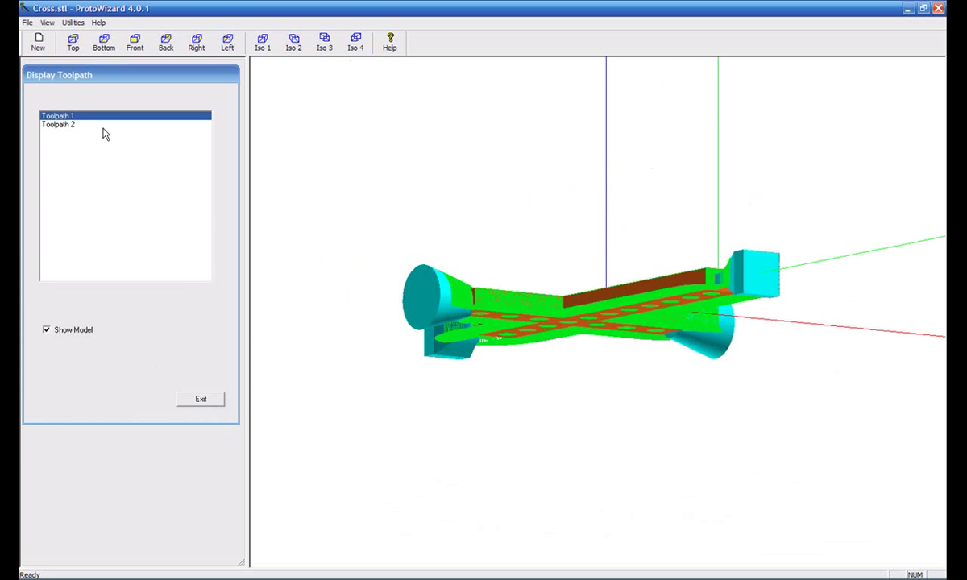
left_click(63, 125)
left_click_drag(350, 248, 434, 353)
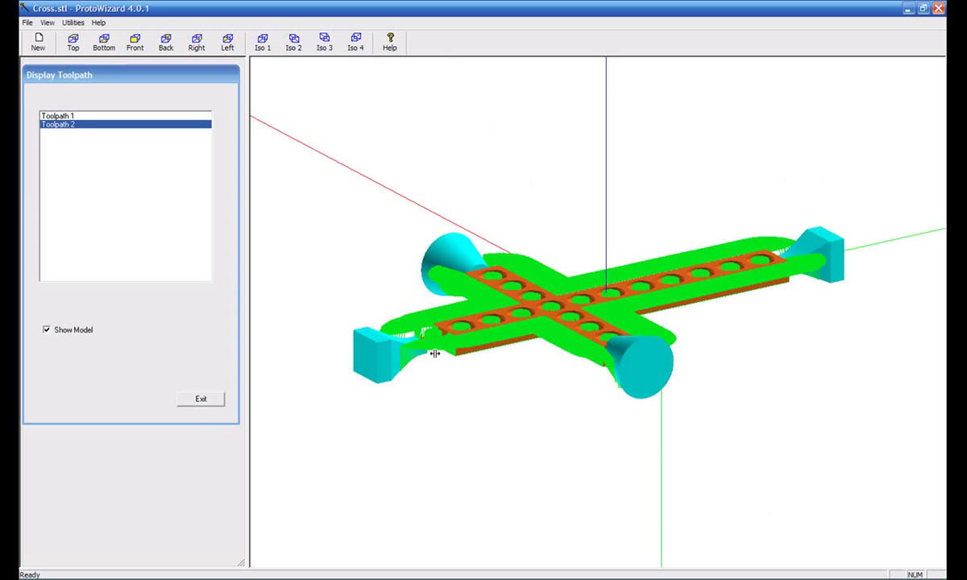
Display the Curves - c1 hole toolpaths and zoom in on them from above.
left_click(201, 399)
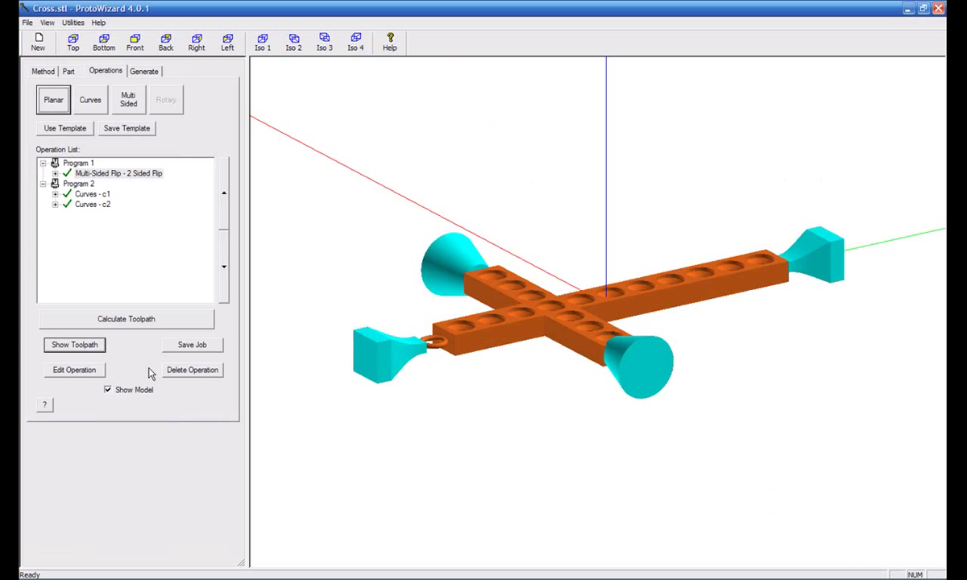
left_click(92, 193)
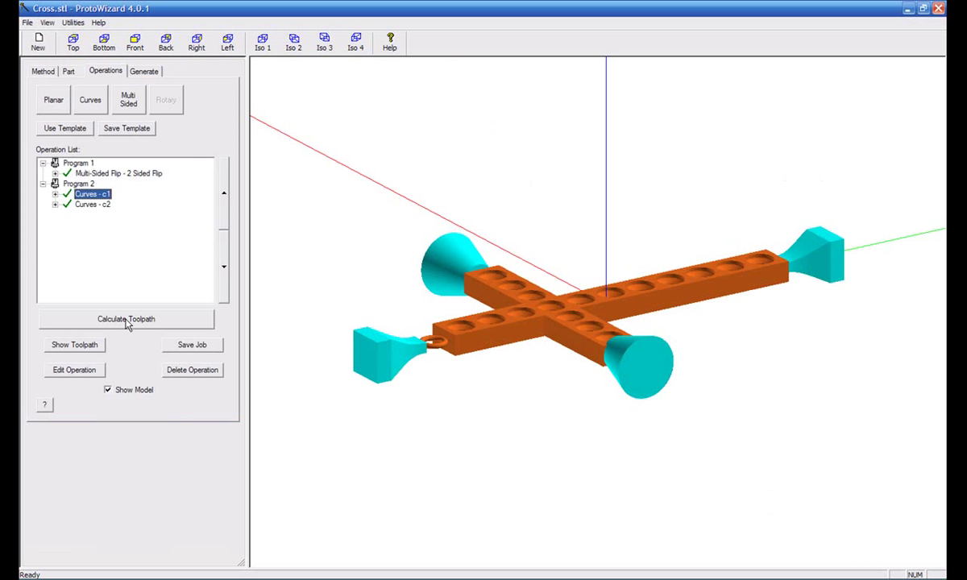
left_click(80, 341)
left_click_drag(545, 395, 542, 465)
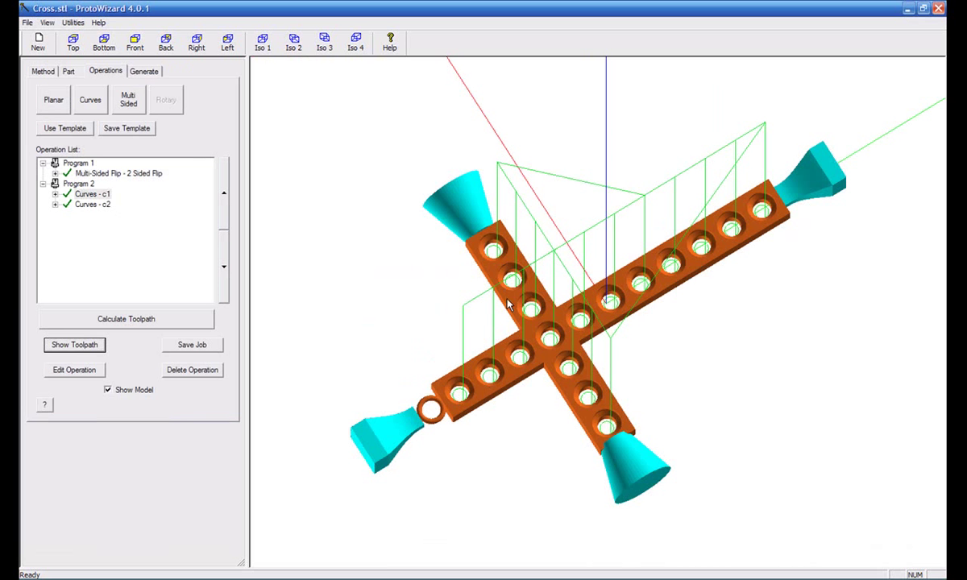
scroll(447, 421, "up", 3)
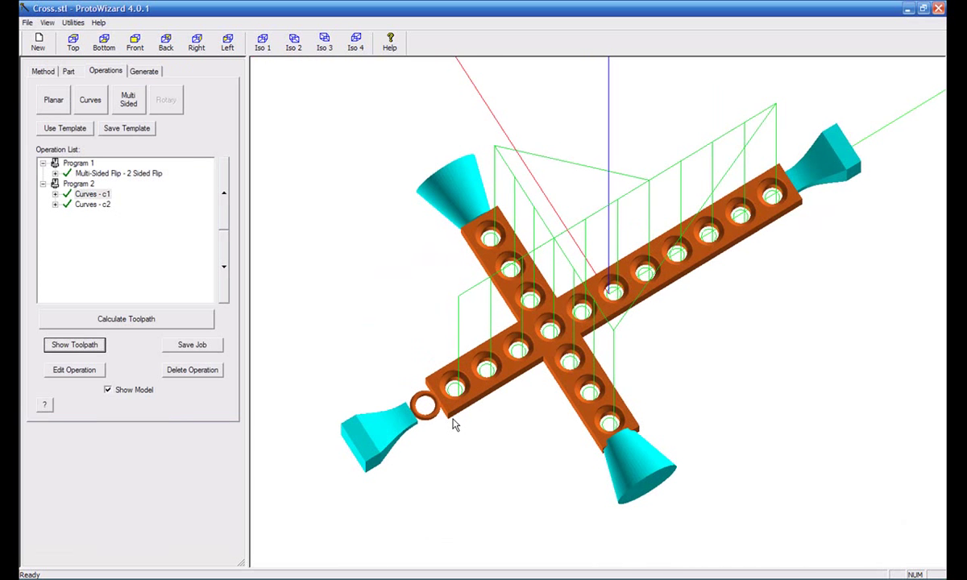
scroll(433, 368, "up", 3)
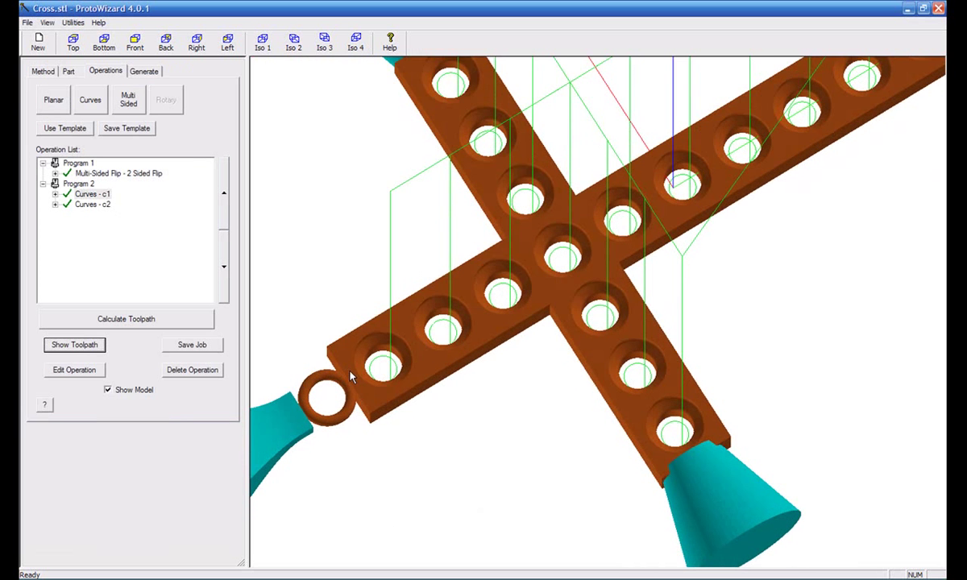
scroll(352, 376, "up", 2)
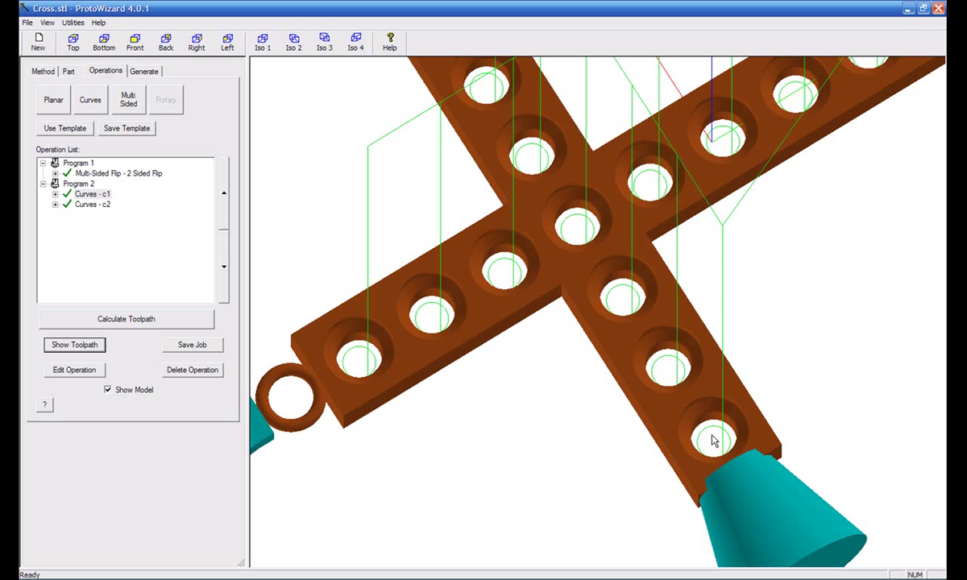
Display the Curves - c2 outline toolpath and rotate the cross to view it.
left_click(87, 204)
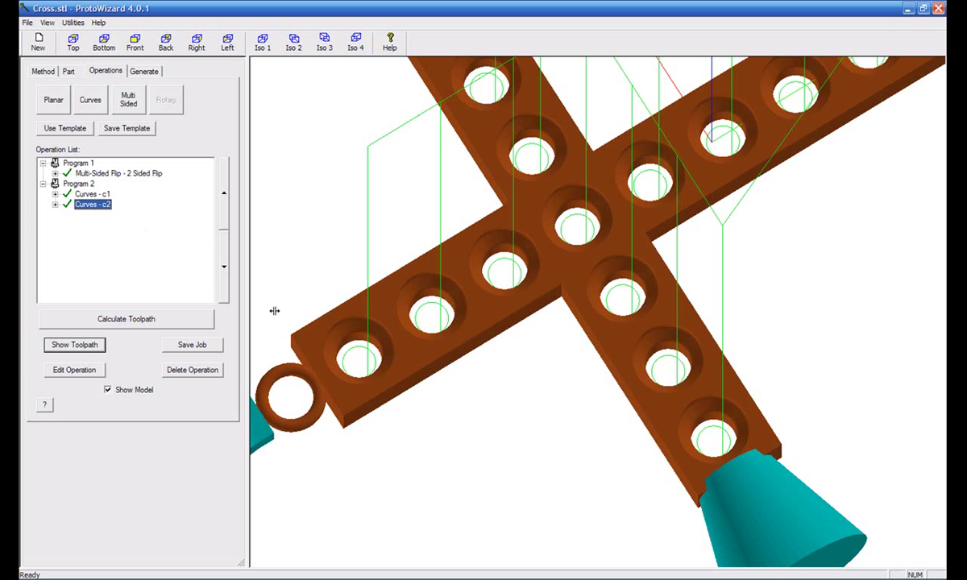
left_click(72, 342)
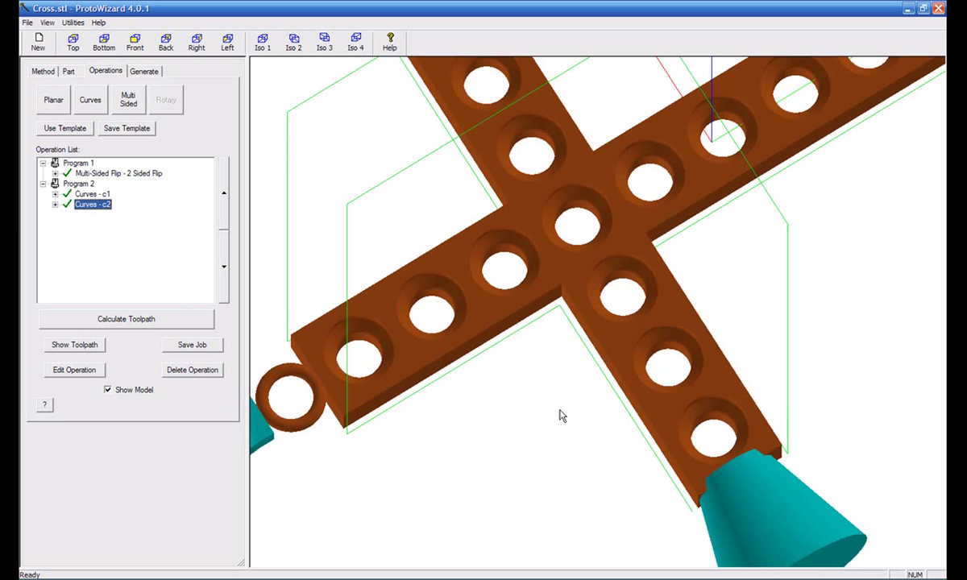
left_click_drag(562, 360, 592, 382)
left_click_drag(721, 435, 671, 458)
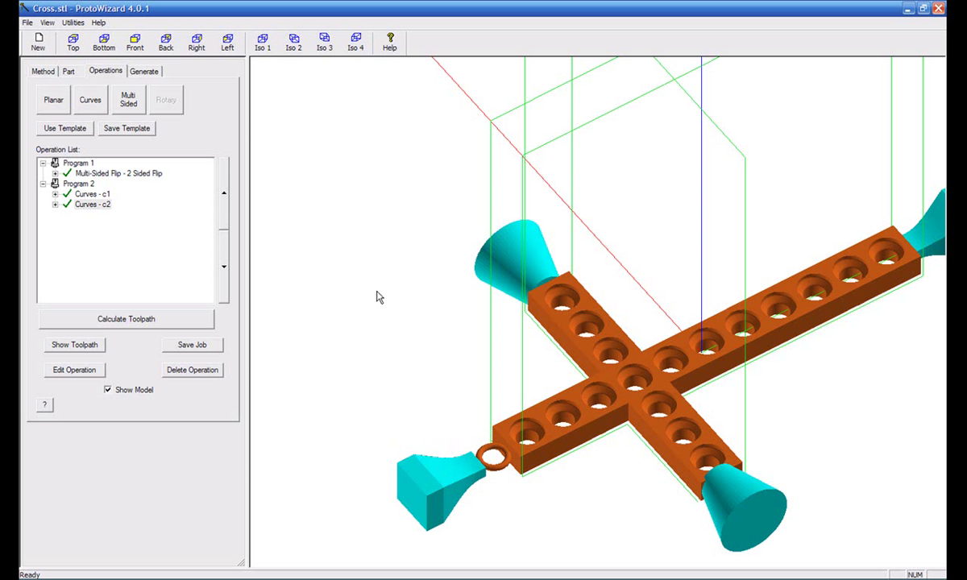
Post the machine programs under the name Cross, creating CrossProgram 1.prn and CrossProgram 2.prn.
left_click(141, 74)
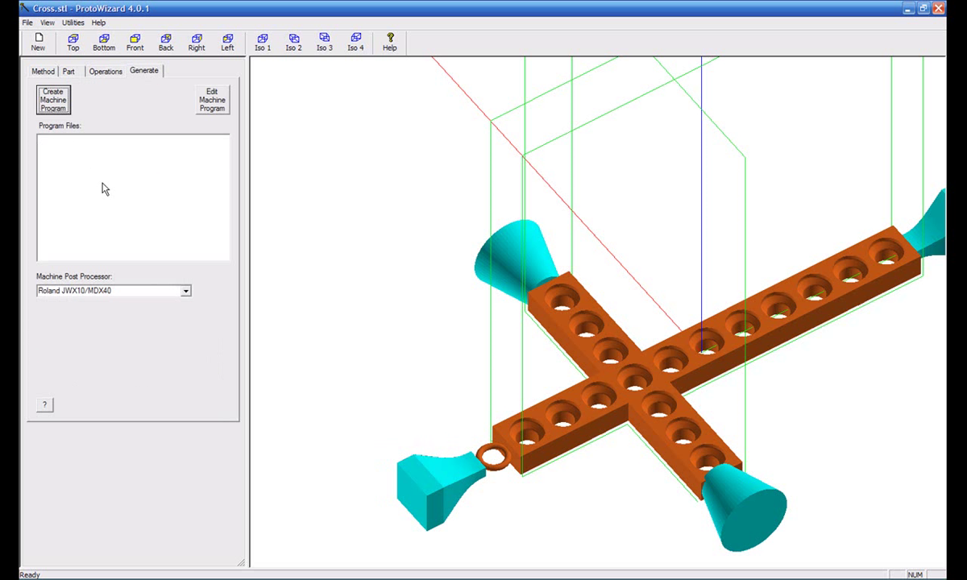
left_click(52, 100)
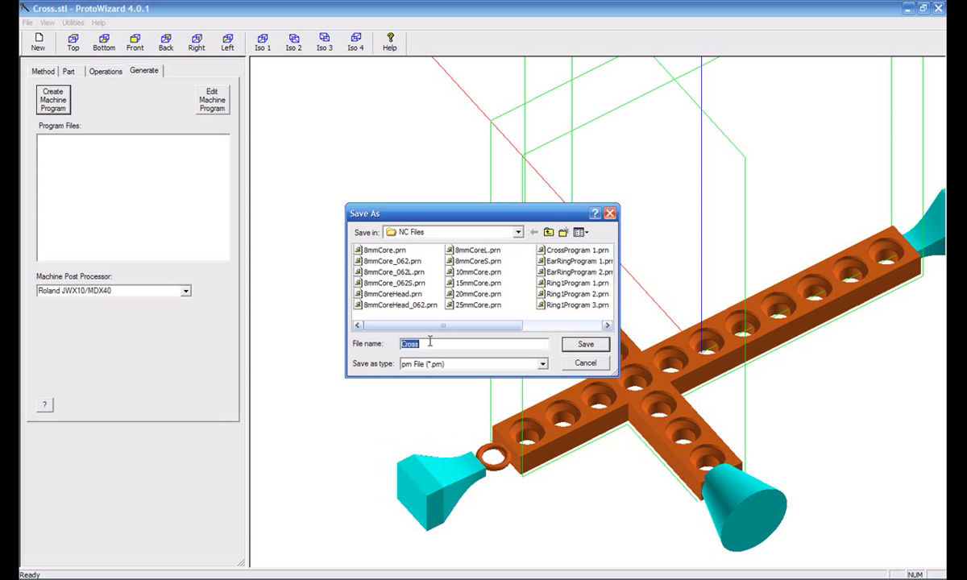
left_click(583, 345)
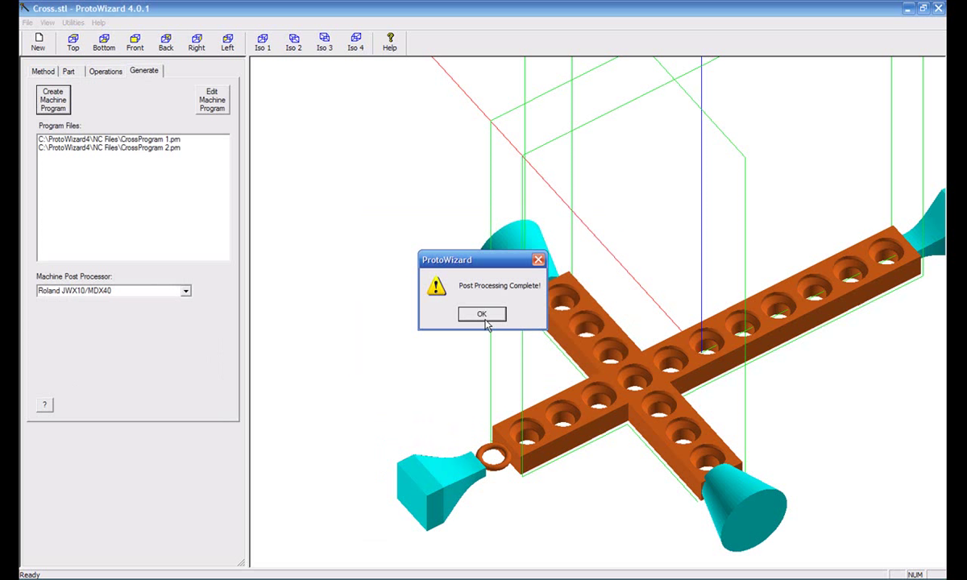
left_click(480, 314)
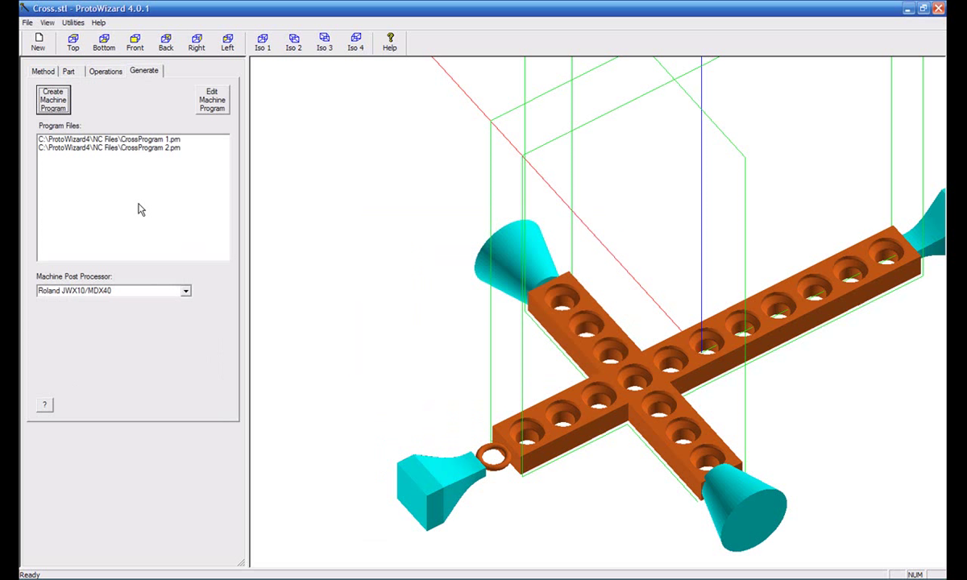